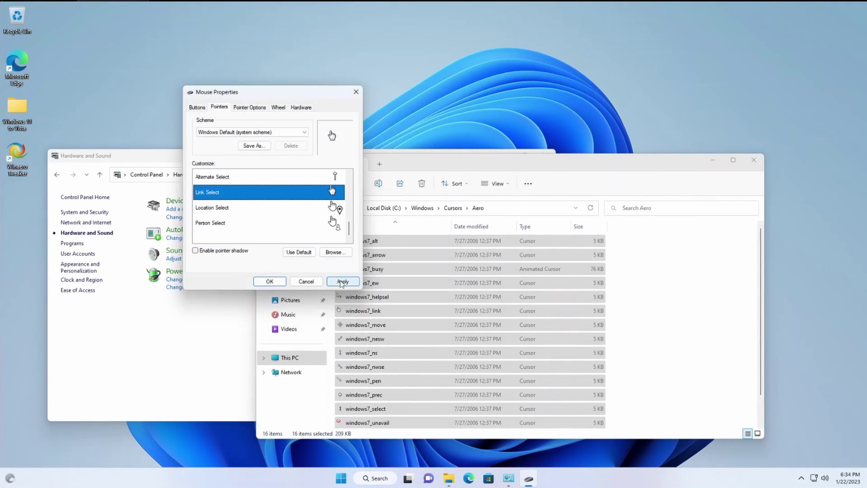
Apply the selected Windows 7 Aero cursor file to the mouse pointer
left_click(252, 131)
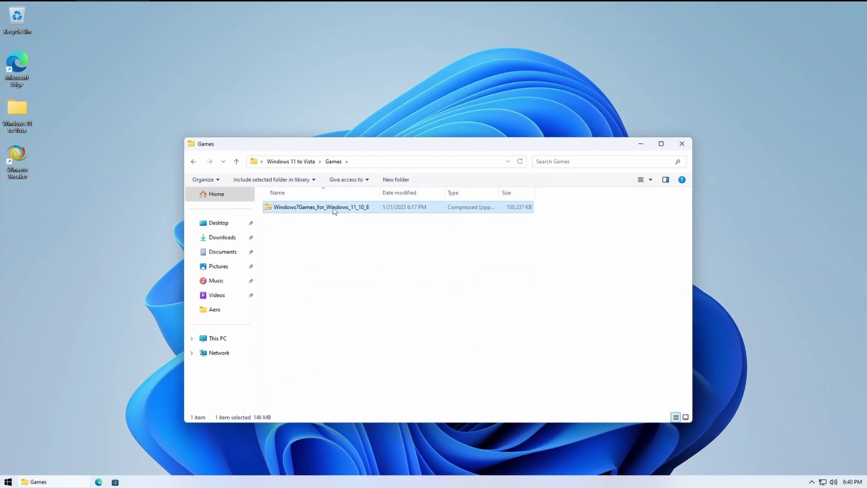
Open the Windows7Games_for_Windows_11_10_8 zip archive in File Explorer
double_click(334, 209)
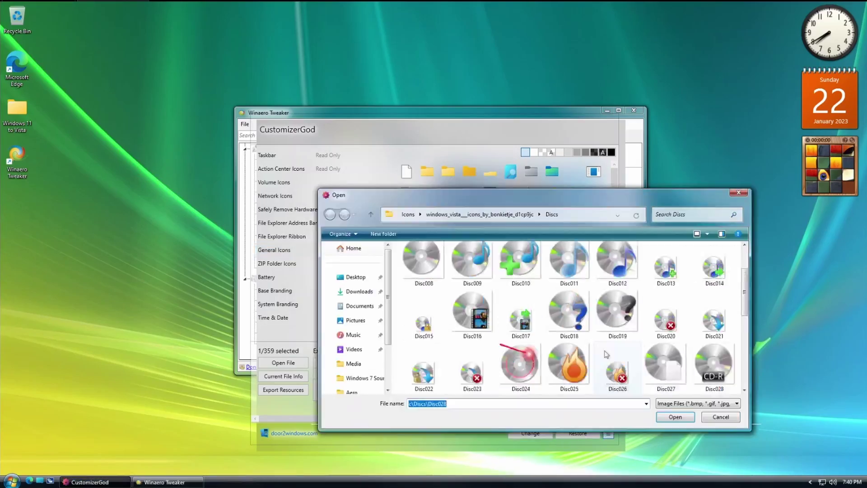
Confirm the chosen Vista replacement icon, then bring up the Music folder's options
key("Return")
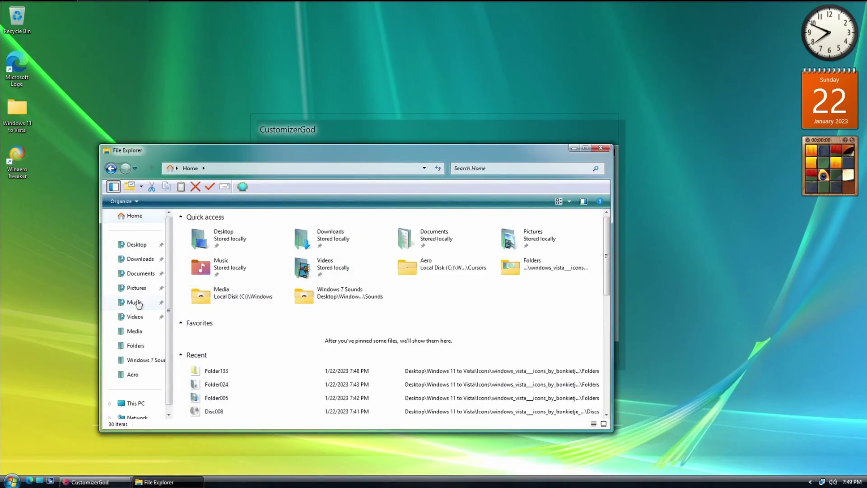
right_click(252, 270)
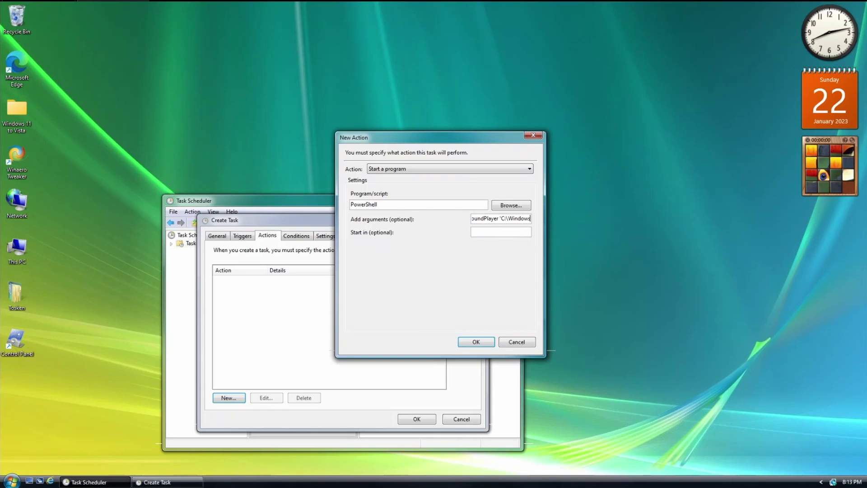
Select the Logoff Sound file for the PowerShell SoundPlayer action
left_click(132, 345)
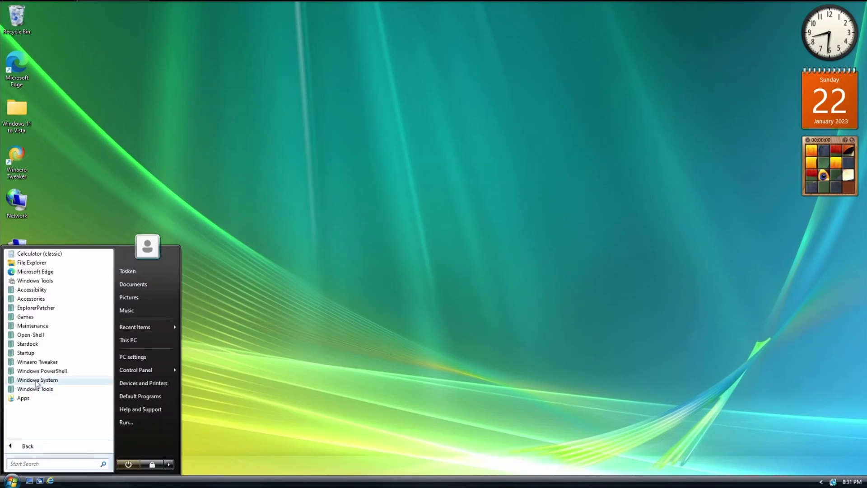
Uninstall Microsoft Edge and Your Phone from the Start menu's Apps list
left_click(23, 397)
right_click(27, 271)
left_click(74, 288)
left_click(495, 246)
left_click(12, 480)
right_click(27, 445)
left_click(74, 299)
left_click(461, 248)
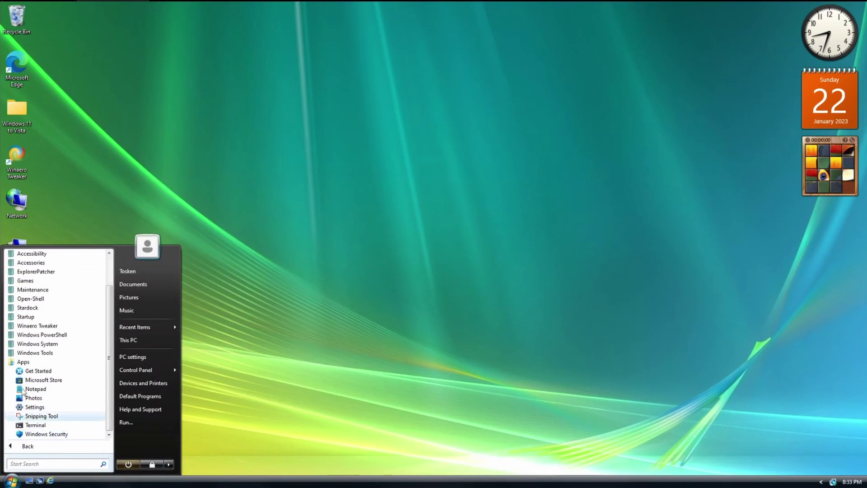
Return to the program list, handle the duplicate Wordpad (2) shortcut, and bring up taskbar options
left_click(40, 446)
left_click(37, 445)
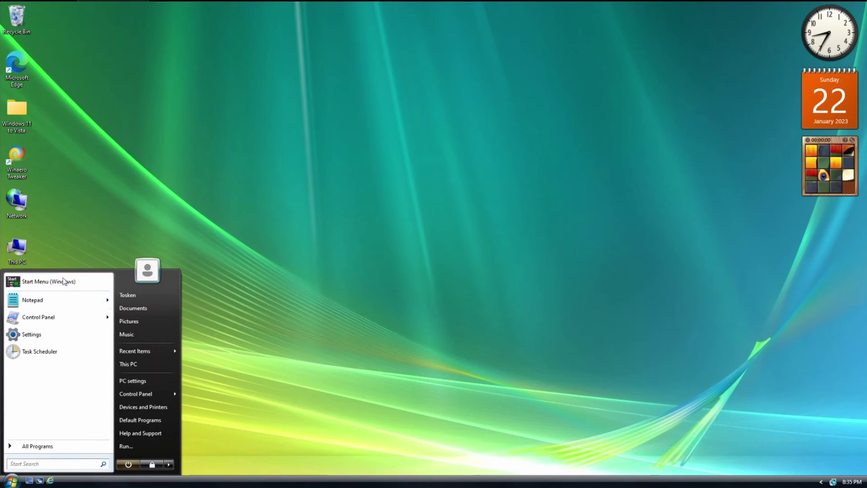
left_click(37, 446)
left_click(38, 446)
right_click(83, 350)
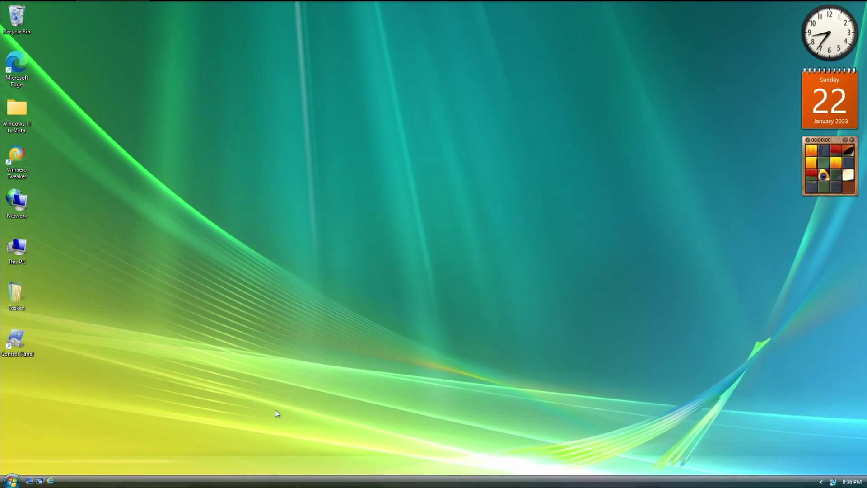
right_click(90, 480)
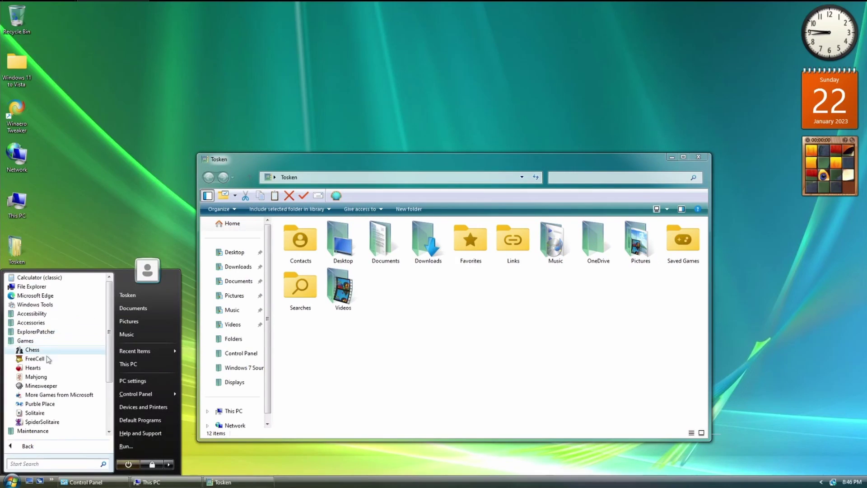
Launch Minesweeper and Purble Place from the Start menu's Games folder
scroll(48, 359, "down", 1)
left_click(48, 359)
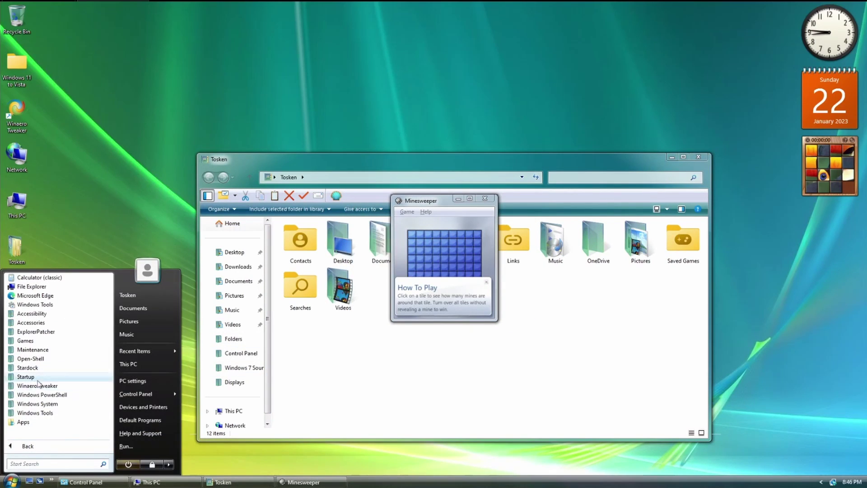
left_click(25, 341)
left_click(32, 404)
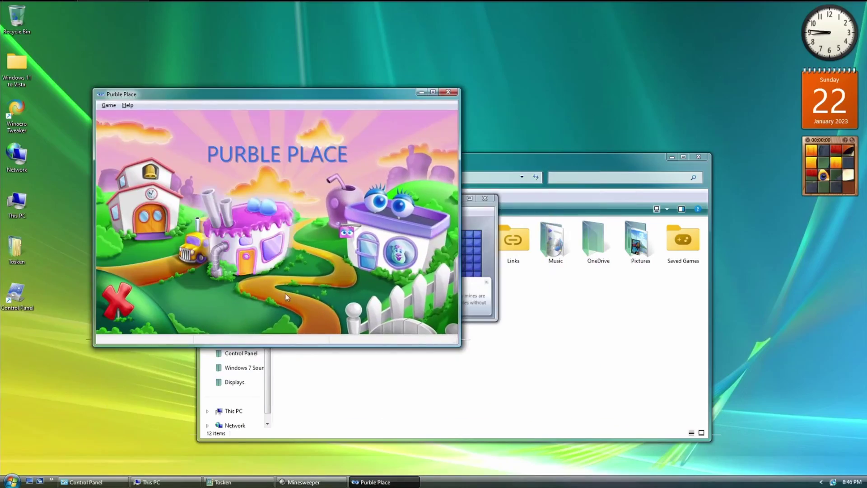
Flip through windows in 3D, close Minesweeper and Purble Place, and show the desktop
key("super+Tab")
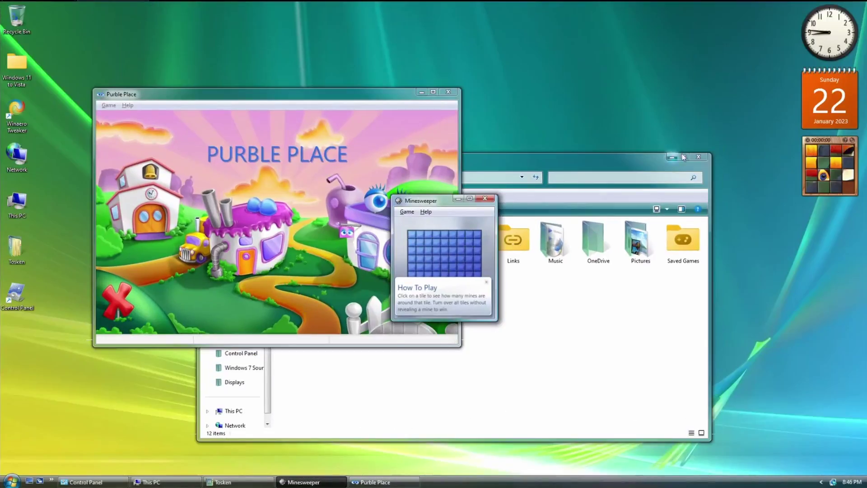
left_click(682, 157)
key("super+Tab")
key("super+Tab")
key("super+Tab")
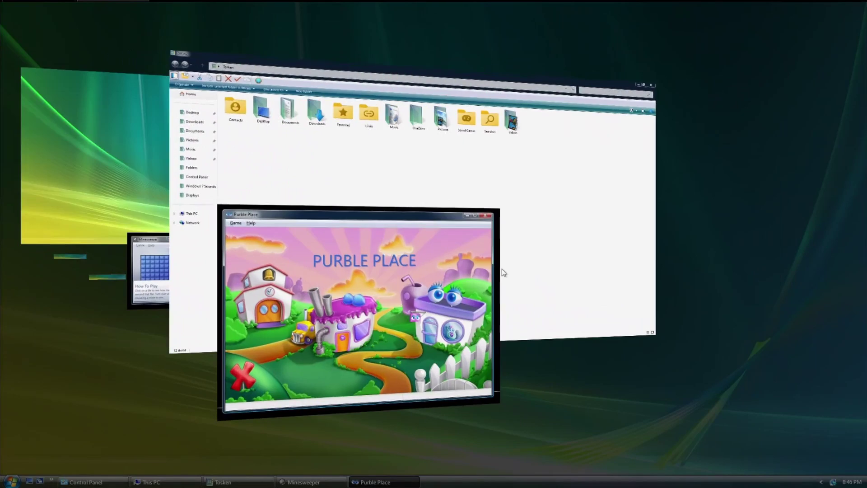
left_click(488, 200)
left_click(450, 91)
left_click(238, 482)
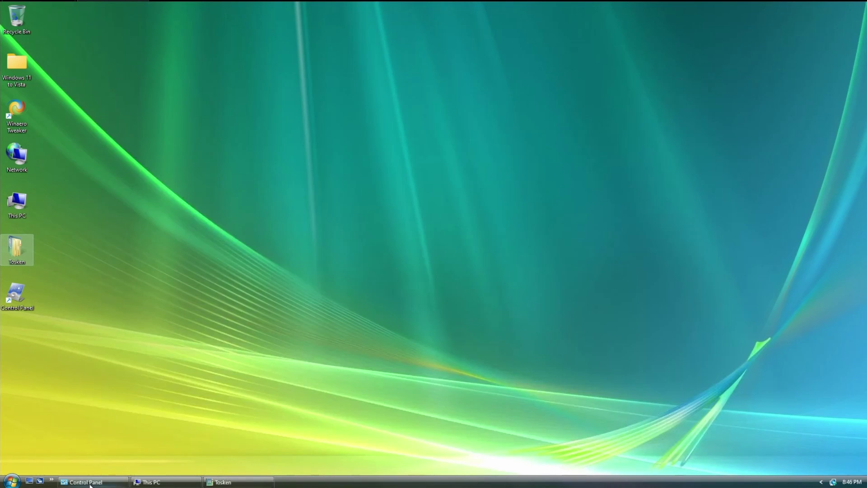
key("super+d")
Launch Windows Media Player Legacy and cycle the open windows with Flip 3D
key("super")
left_click(58, 357)
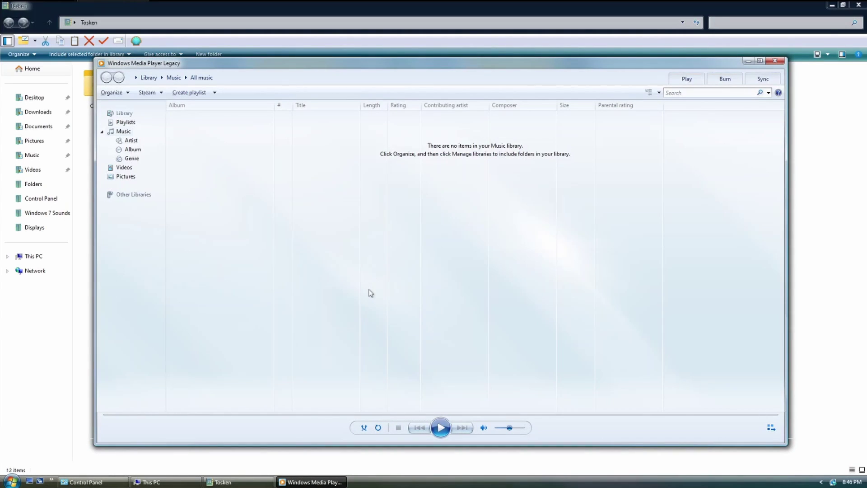
key("super+Tab")
key("super+Tab")
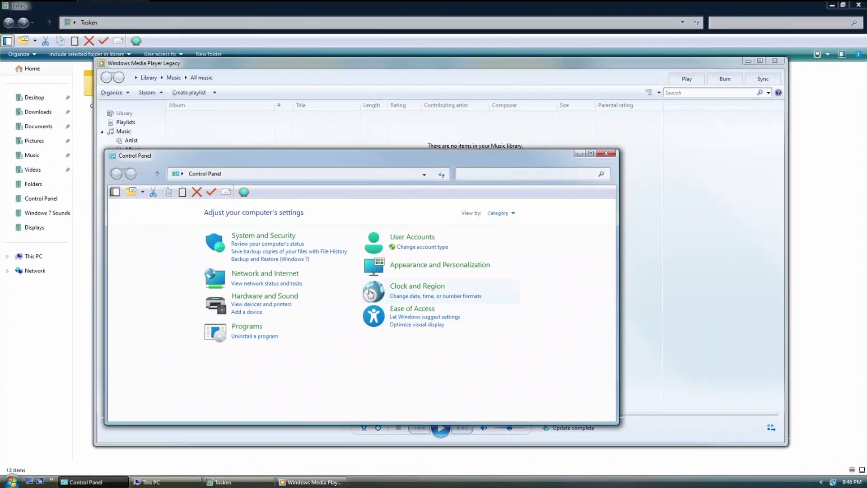
key("super+Tab")
key("super+Tab")
key("super+Tab")
key("super+Tab")
key("super+shift+Tab")
key("super+Tab")
key("super+Tab")
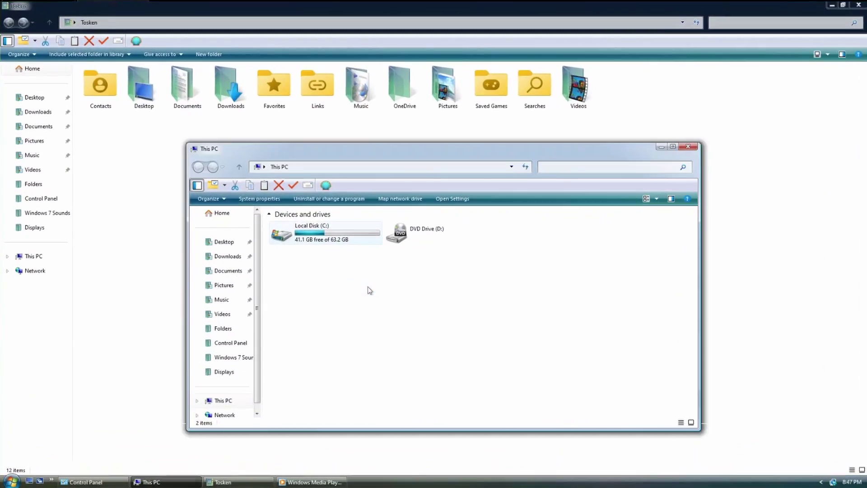
key("super+shift+Tab")
key("super+shift+Tab")
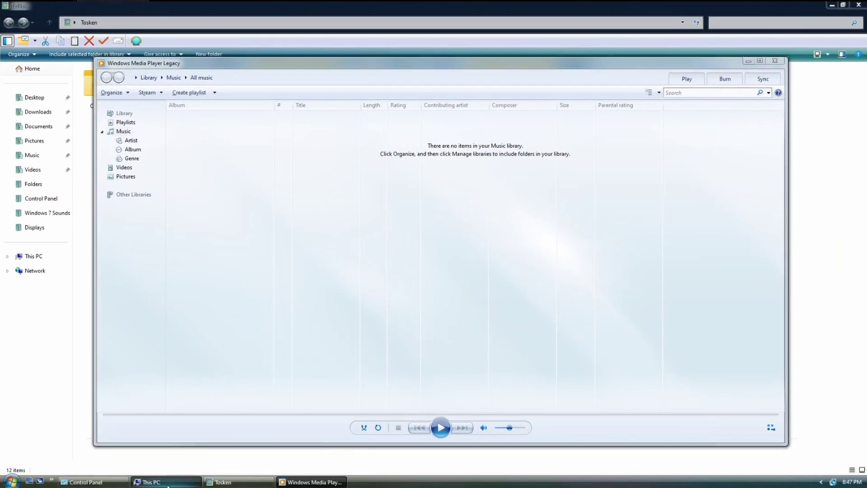
Switch windows with Alt+Tab, then run winver to show About Windows version 22H2
key("alt+Tab")
key("alt+Tab")
key("alt+Tab")
key("alt+Tab")
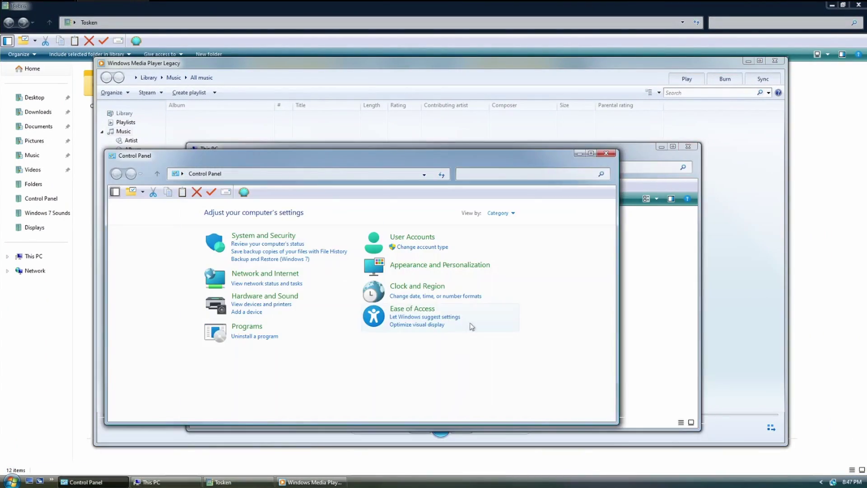
key("alt+Tab")
key("alt+Tab")
key("alt+Tab")
key("alt+Tab")
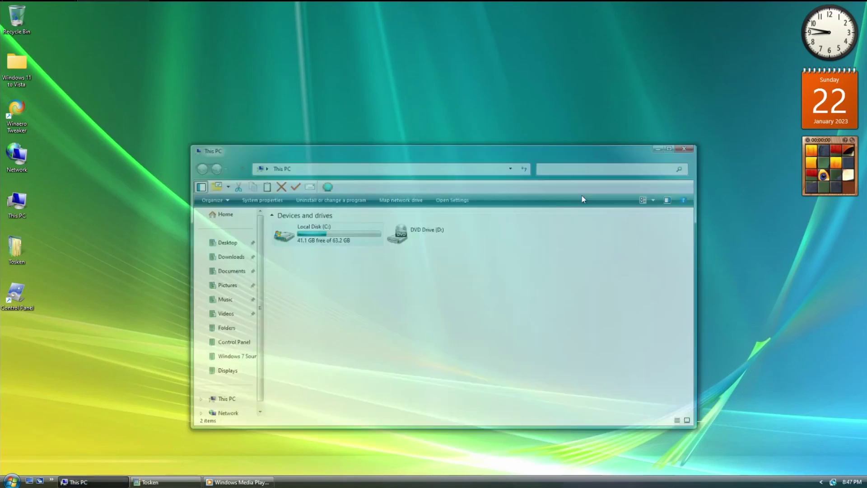
key("alt+Tab")
key("alt+Tab")
key("alt+Tab")
key("alt+Tab")
key("super+r")
key("Return")
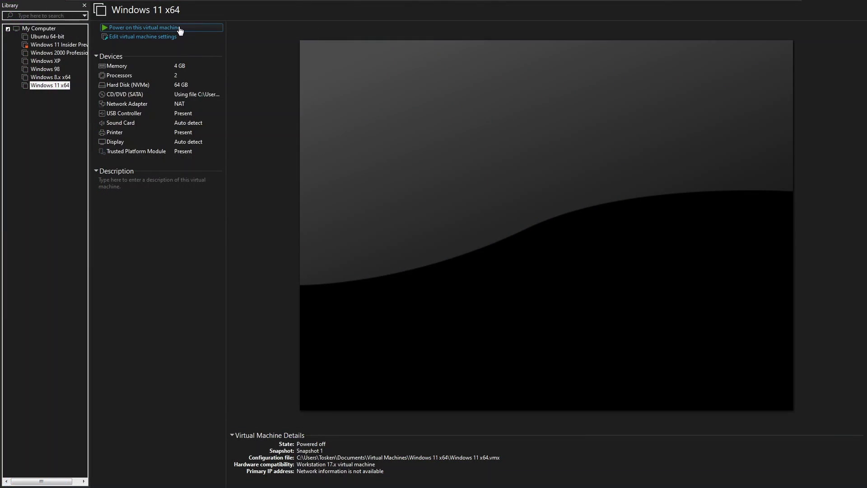
Power on the Windows 11 x64 virtual machine from its Library details page
left_click(326, 79)
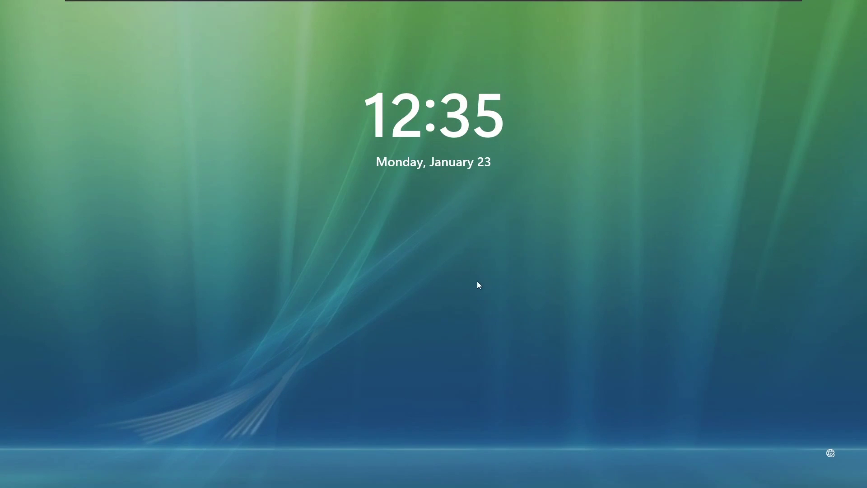
Dismiss the Vista-style lock screen and sign in with the account password
left_click(486, 289)
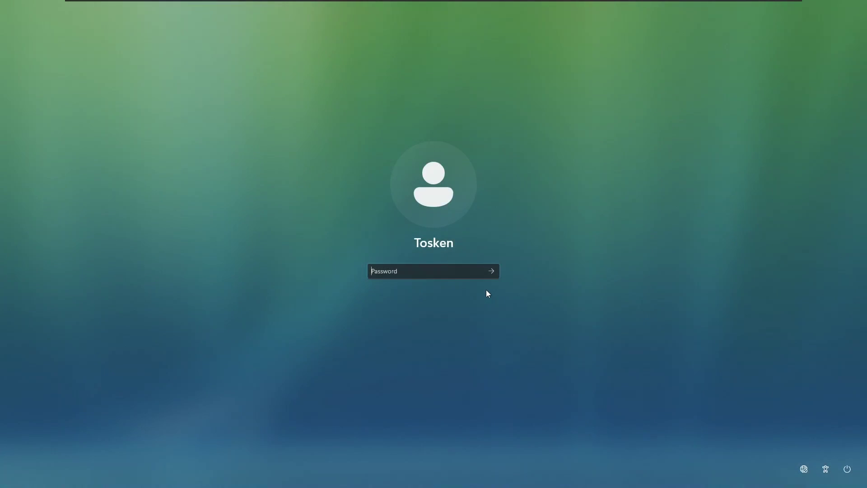
type("1234")
key("Return")
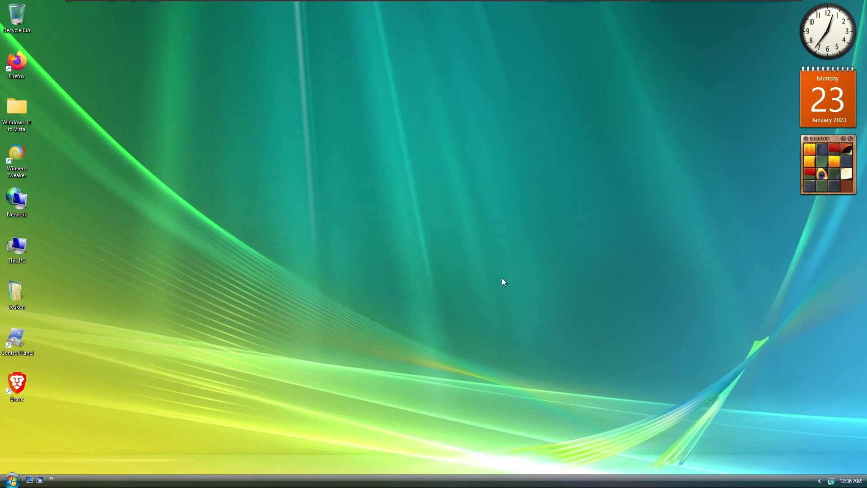
Open the Vista-style Open-Shell Start menu with its classic programs and Run entry
left_click(12, 480)
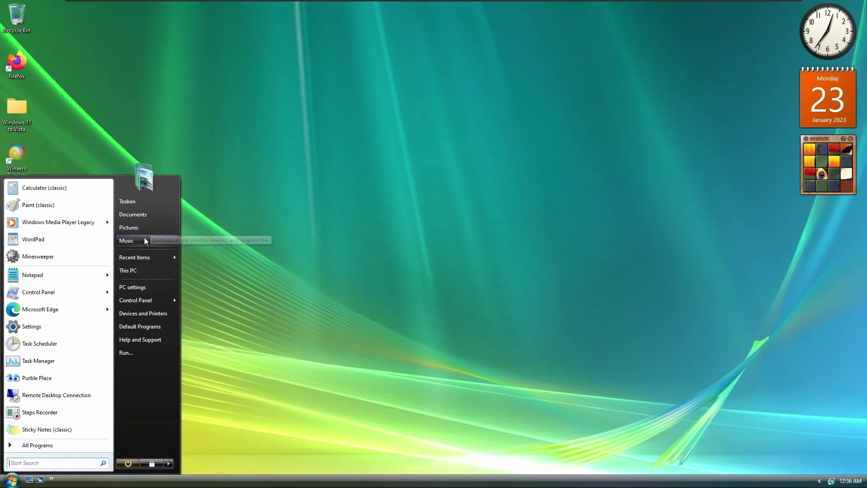
mouse_move(142, 258)
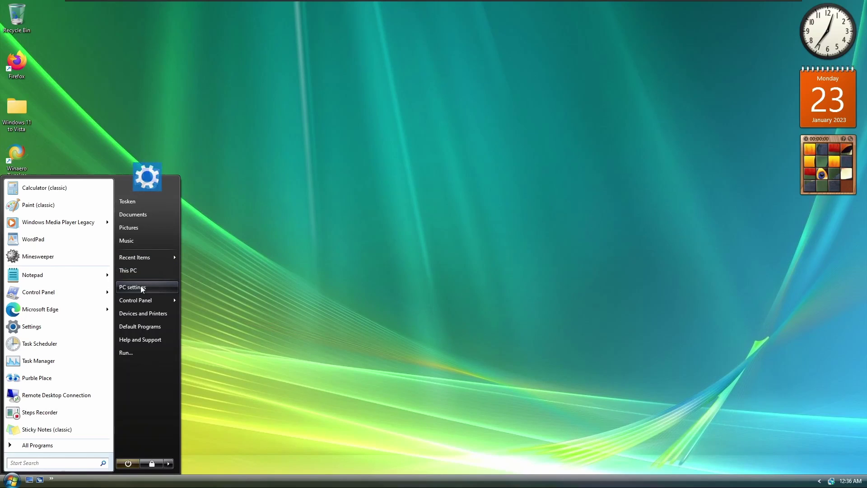
mouse_move(141, 301)
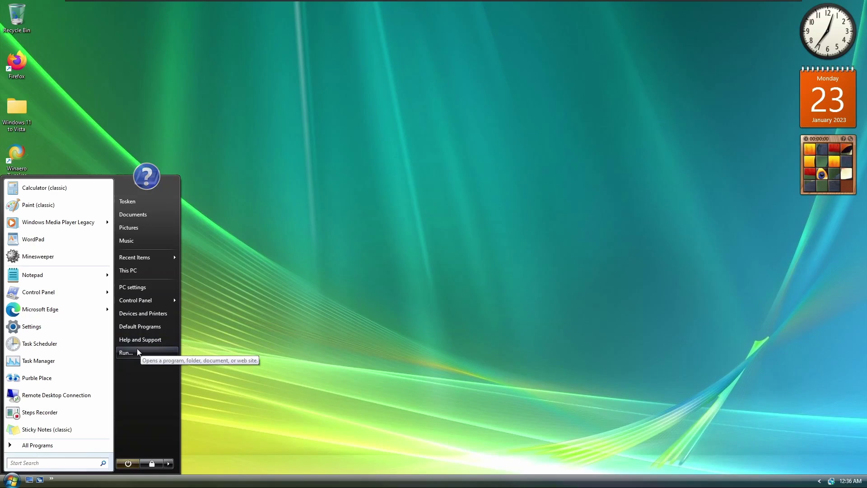
Run winver from the Run dialog to show About Windows 22H2, then Flip 3D the windows
left_click(136, 350)
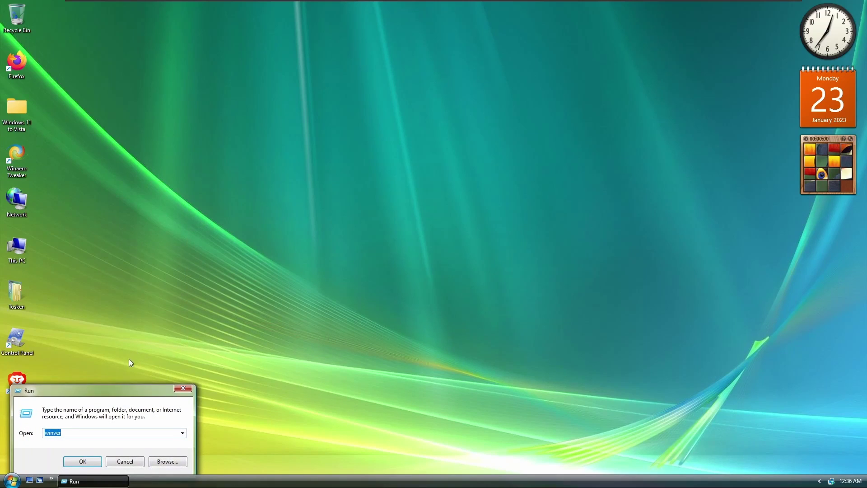
left_click_drag(95, 391, 161, 344)
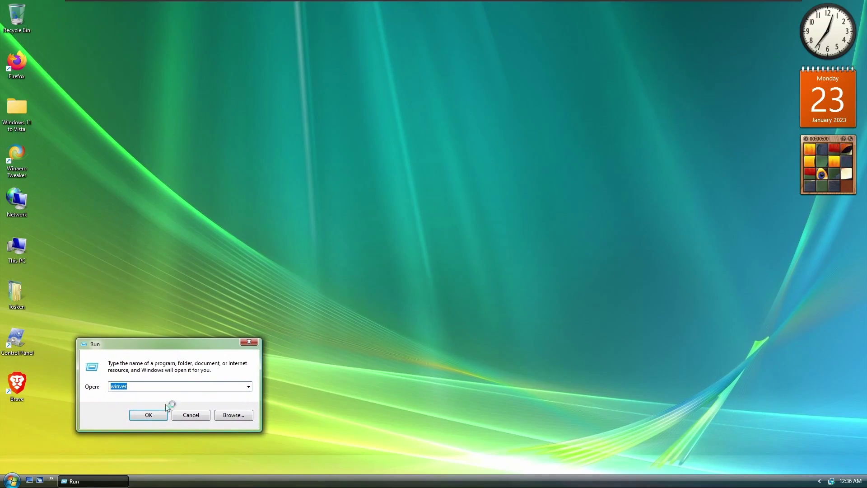
left_click(149, 415)
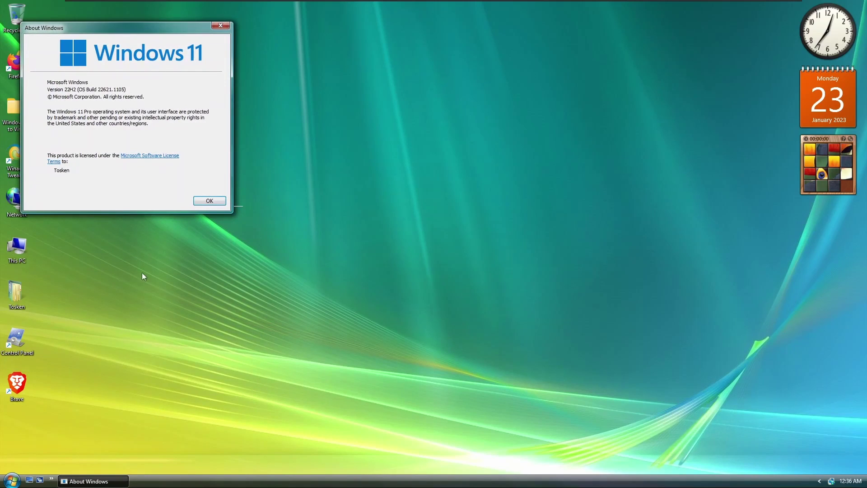
left_click_drag(94, 34, 139, 44)
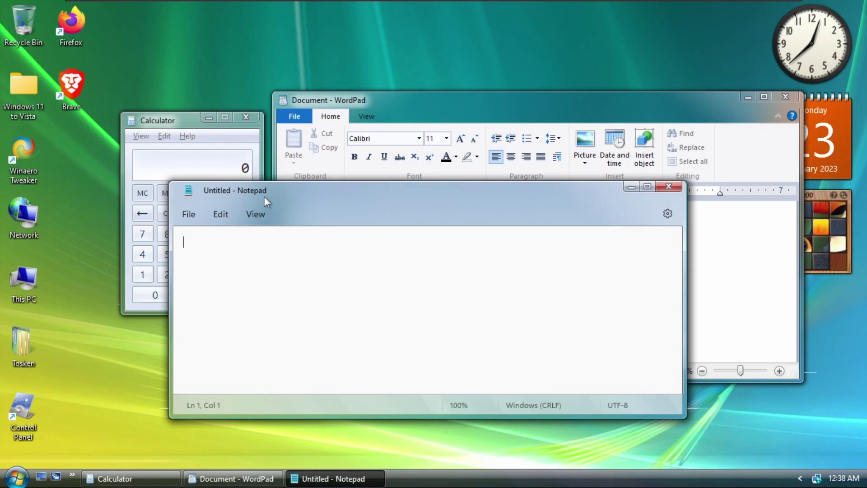
key("super+Tab")
key("super+Tab")
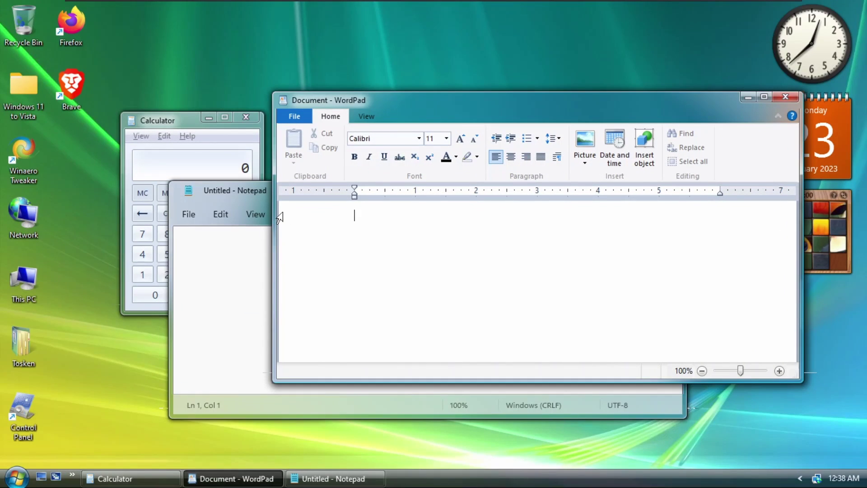
Use Flip 3D to bring WordPad forward, then close WordPad and Notepad
key("super+Tab")
key("super+Tab")
key("super+Tab")
key("super+Tab")
left_click(786, 98)
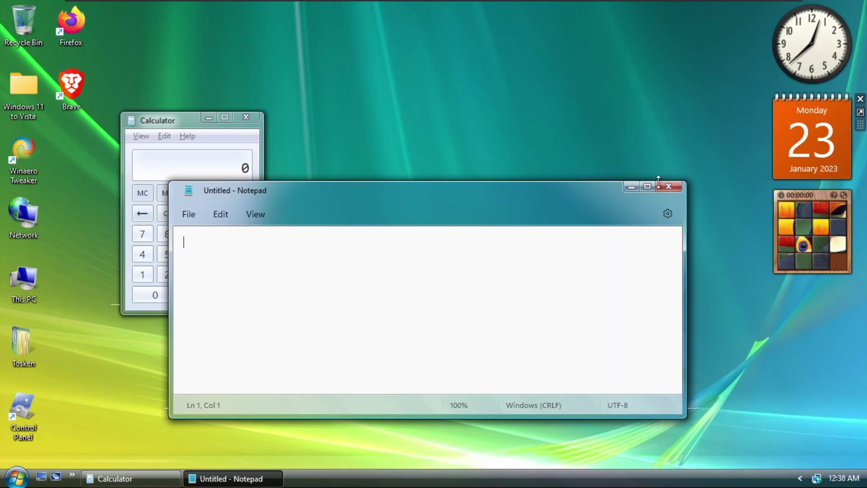
left_click(671, 188)
Centre the Calculator and view its About Calculator details from the Help menu
left_click_drag(166, 129, 346, 149)
left_click(366, 156)
left_click(388, 191)
left_click_drag(386, 199, 422, 146)
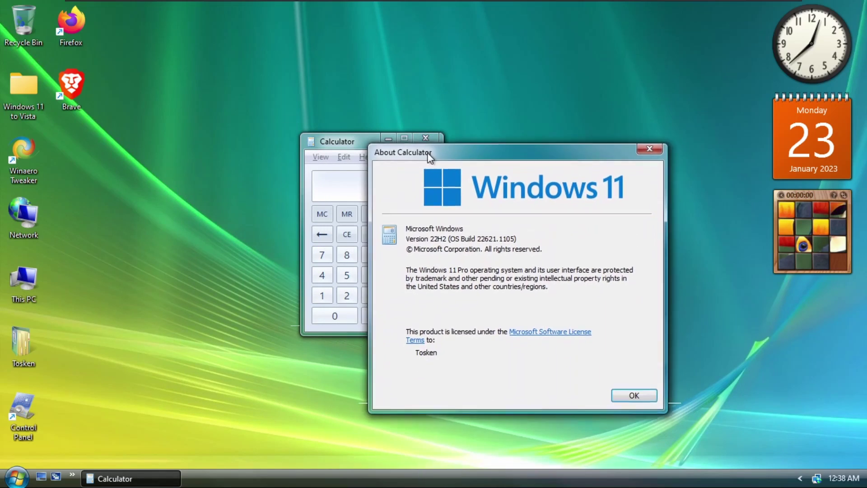
left_click(627, 392)
Calculate 1+1 to show 2, then close Calculator with Alt+F4
left_click(322, 296)
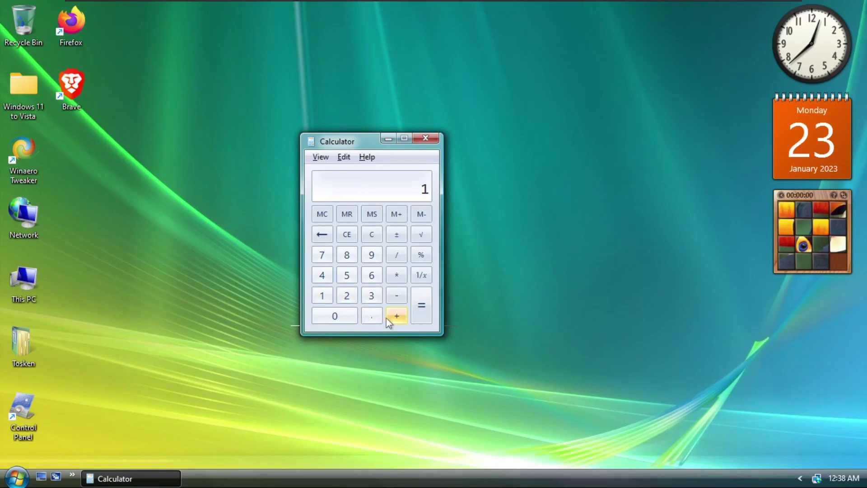
left_click(351, 297)
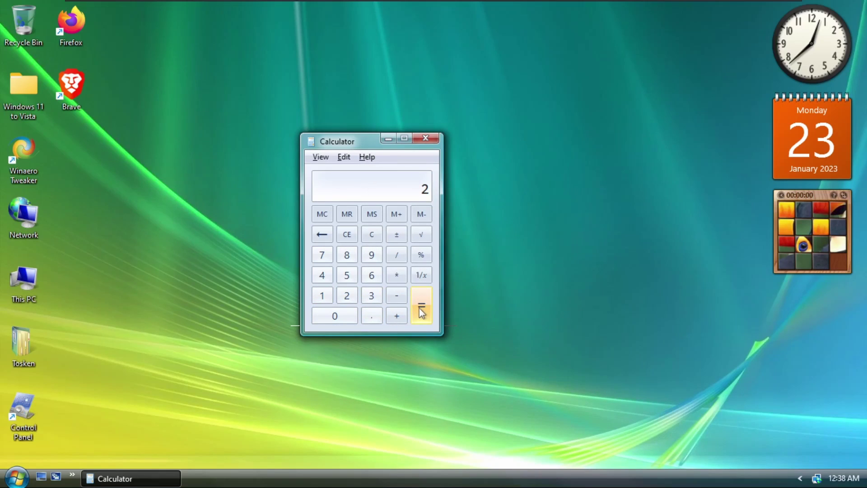
key("alt+F4")
Launch Firefox, dismiss the default-browser prompt, and load google.com
double_click(72, 38)
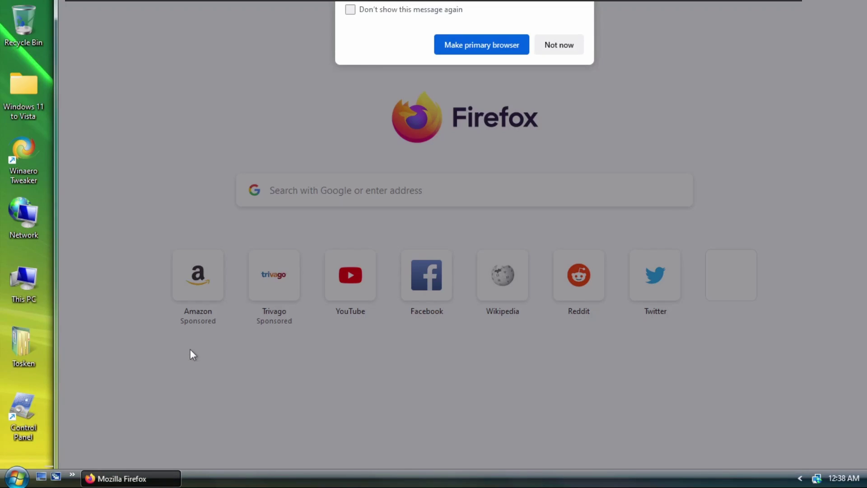
left_click(535, 190)
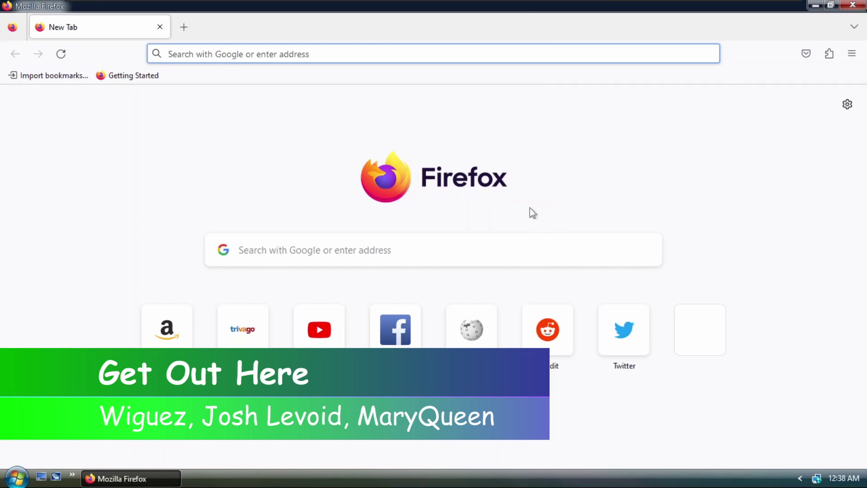
type("google.com")
key("Return")
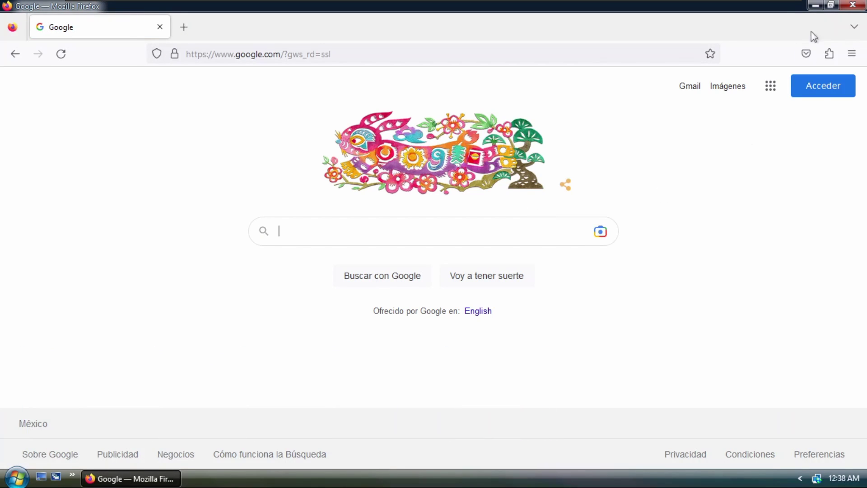
Restore Firefox and Brave from full screen to windows, move them, and close both
double_click(811, 31)
left_click_drag(358, 63, 230, 62)
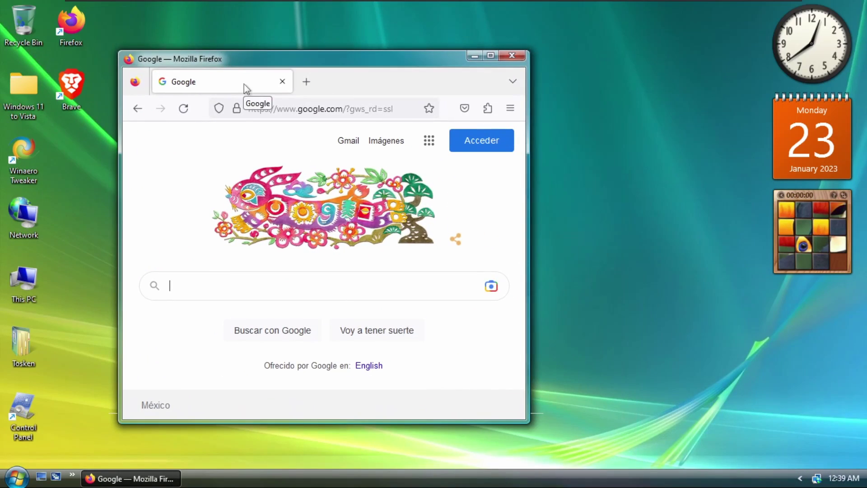
left_click(512, 56)
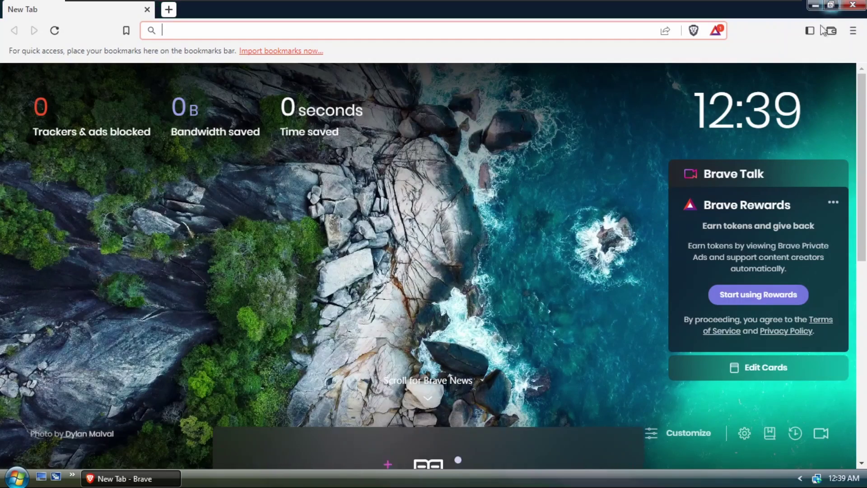
left_click(830, 5)
left_click_drag(303, 143, 309, 85)
key("alt+F4")
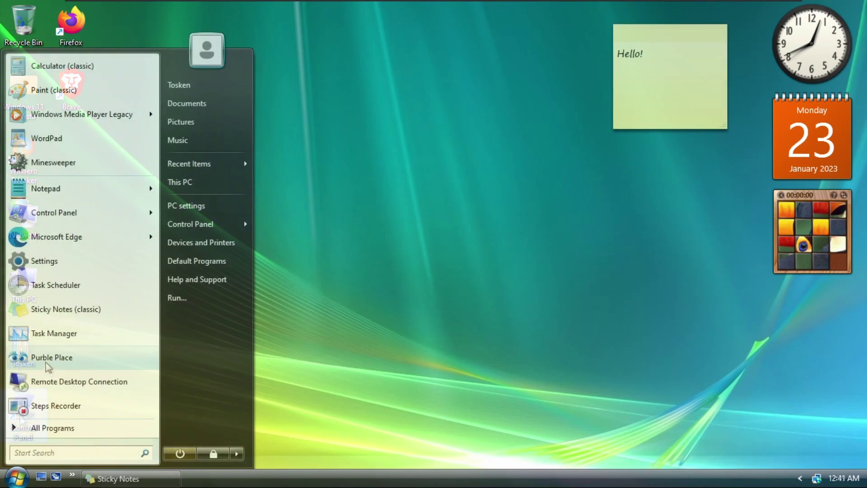
Launch Purble Place and move it up-left, then start Minesweeper from All Programs > Games
left_click(45, 359)
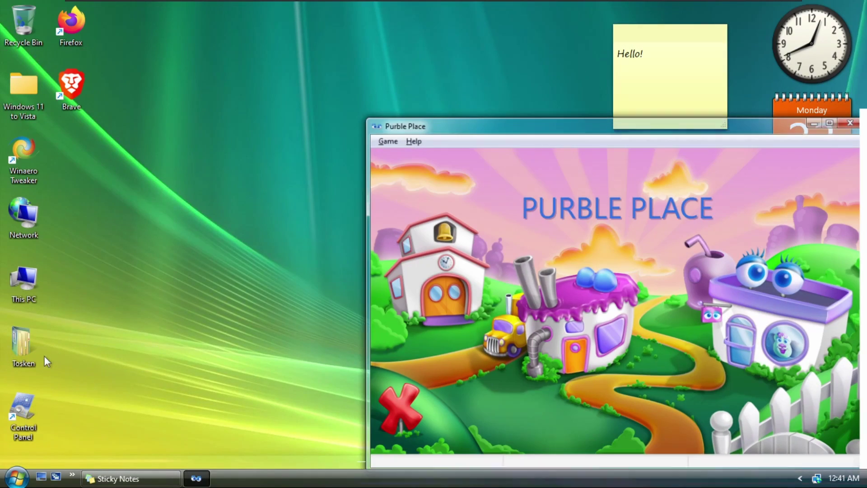
left_click_drag(417, 125, 117, 72)
left_click(16, 477)
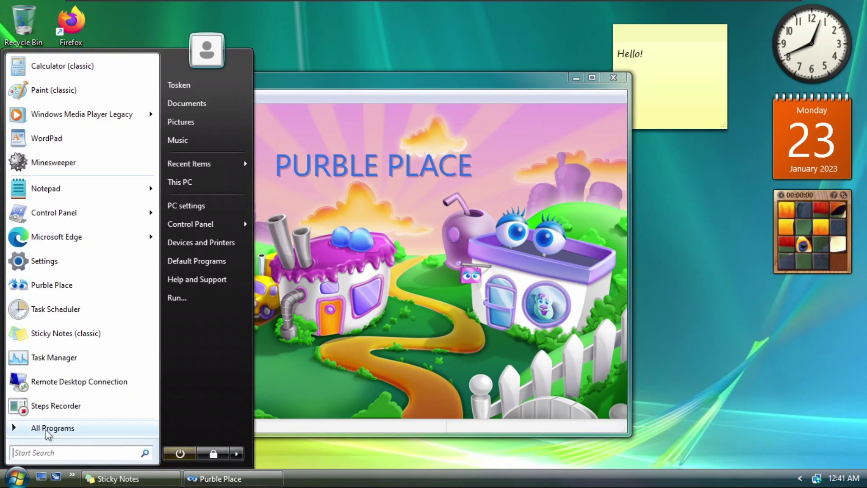
left_click(45, 430)
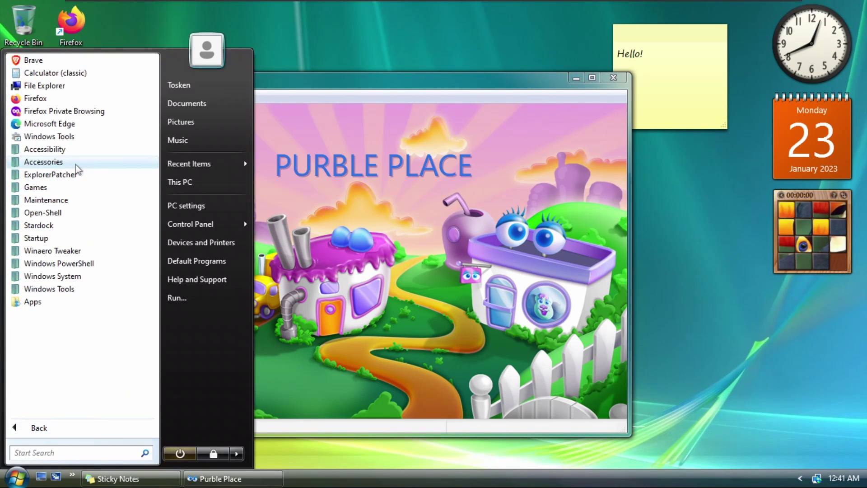
left_click(52, 187)
left_click(50, 251)
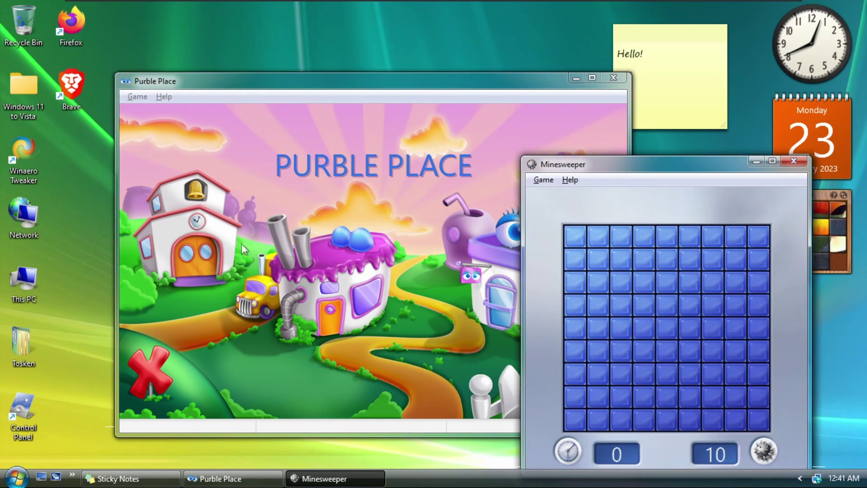
Move Minesweeper up-left and shrink it over Purble Place, then bring up the taskbar menu
left_click_drag(577, 167, 521, 98)
left_click_drag(465, 86, 526, 128)
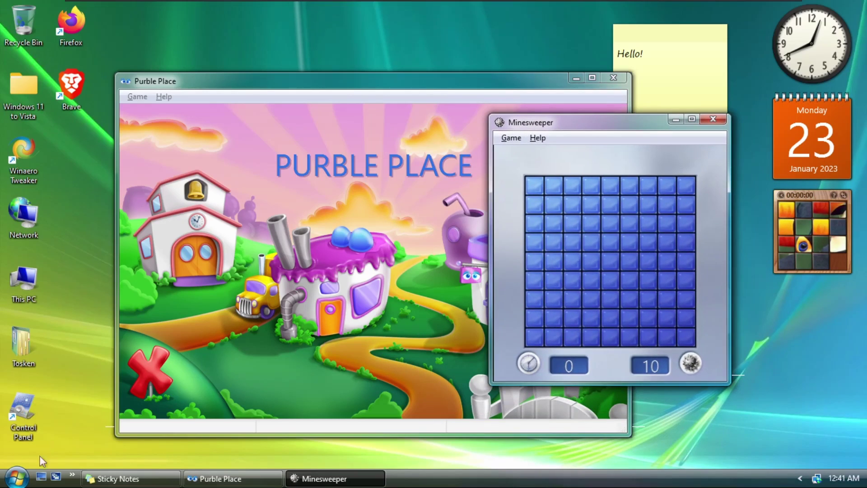
left_click(17, 477)
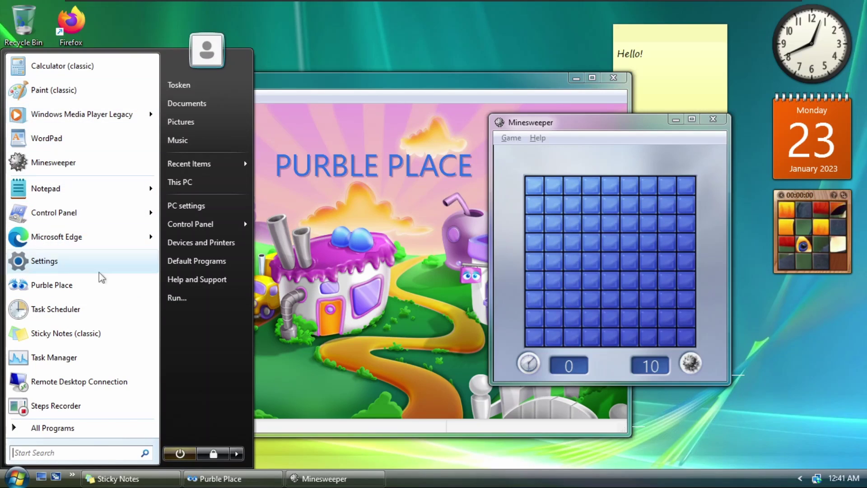
left_click(18, 480)
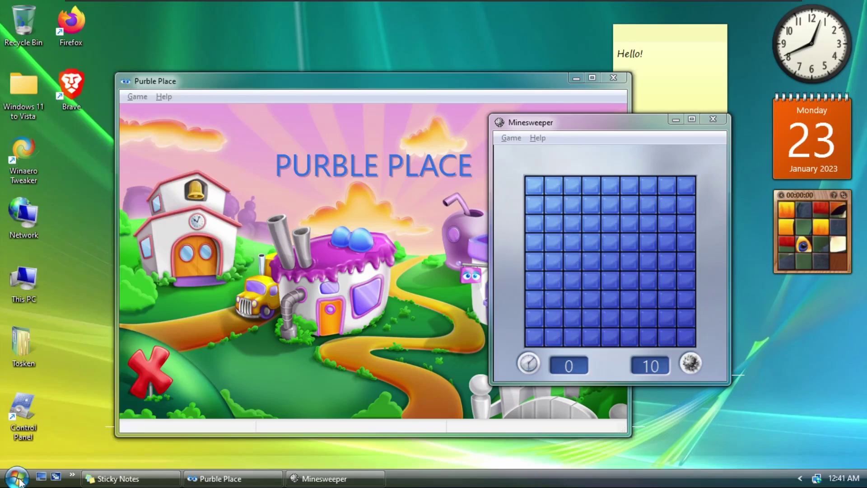
right_click(465, 470)
Open Task Manager, move it left, show the performance graphs, and flip through windows in 3D
left_click(533, 421)
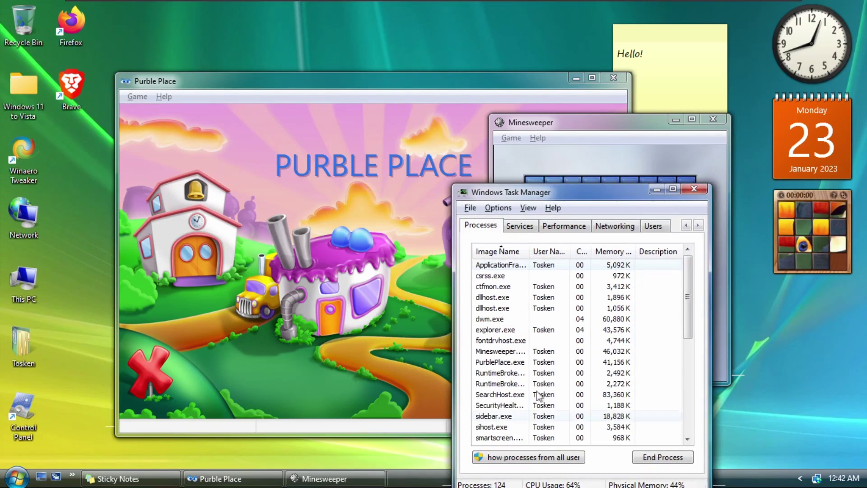
left_click_drag(537, 198, 331, 107)
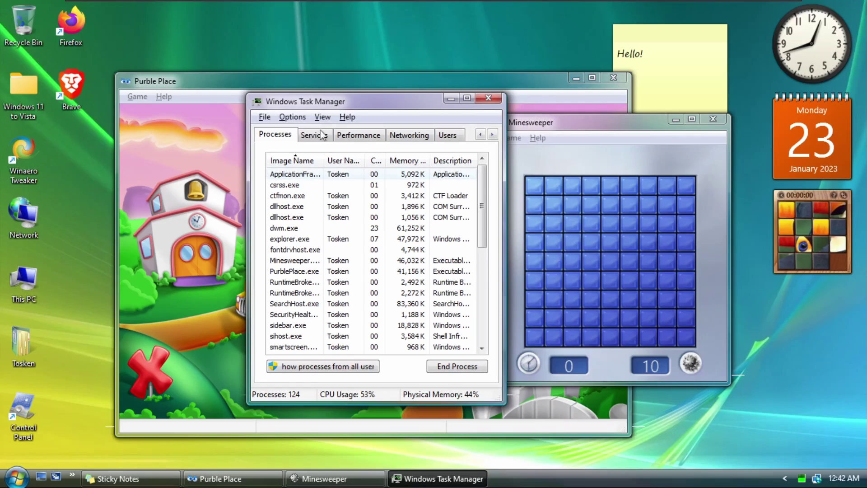
left_click(359, 135)
left_click_drag(343, 104, 252, 102)
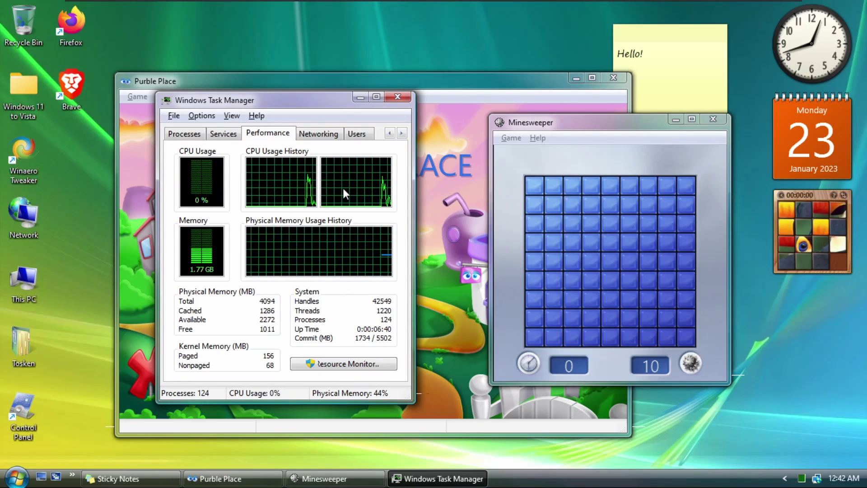
key("alt")
key("super+Tab")
key("super+Tab")
key("super+Tab")
key("super+Tab")
key("super+Tab")
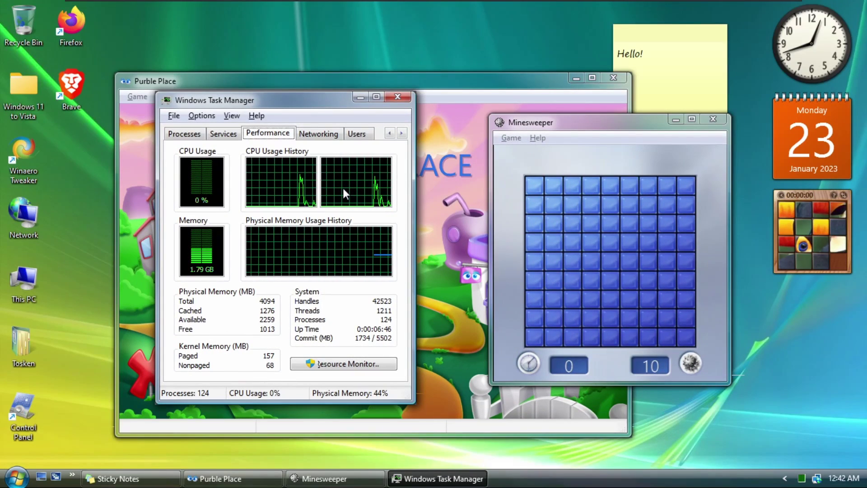
key("super+Tab")
key("super+Tab")
key("super+Tab")
key("super+Tab")
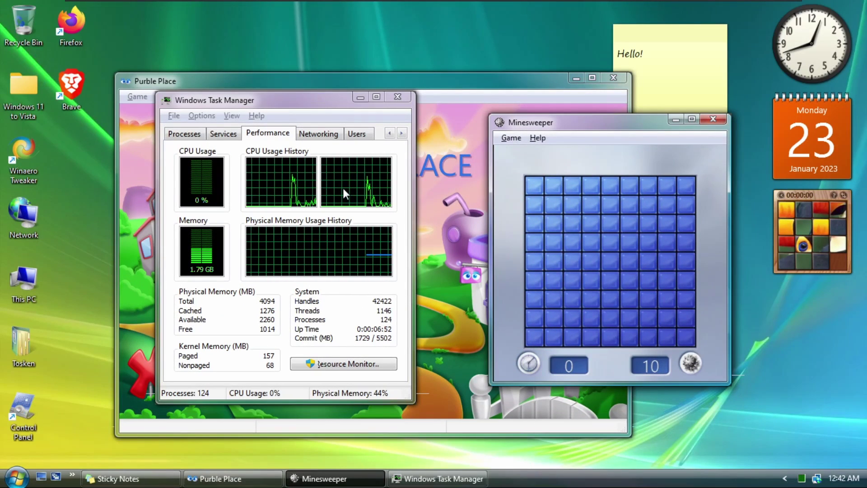
View Task Manager's version information under Help, then minimize Task Manager
left_click_drag(267, 99, 264, 109)
left_click(258, 123)
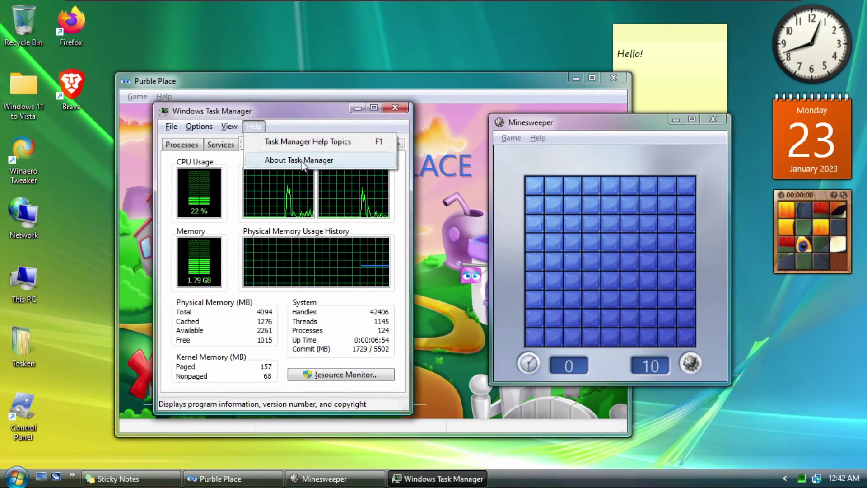
left_click(301, 160)
key("Return")
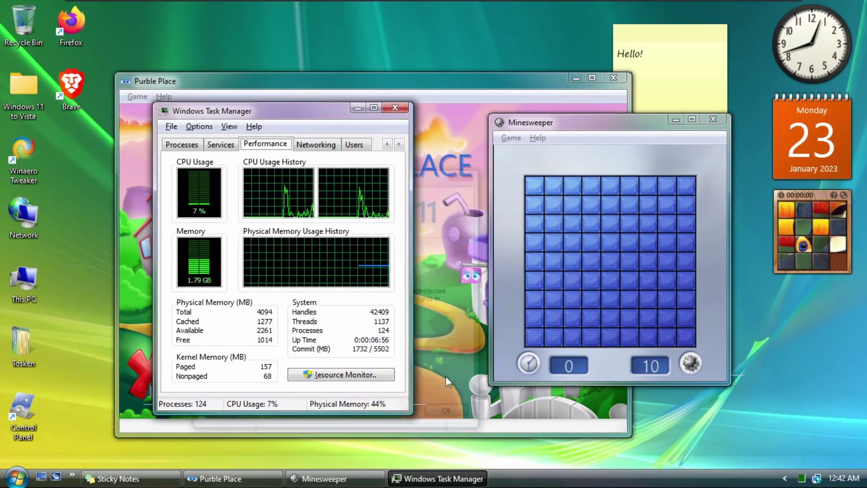
left_click(358, 108)
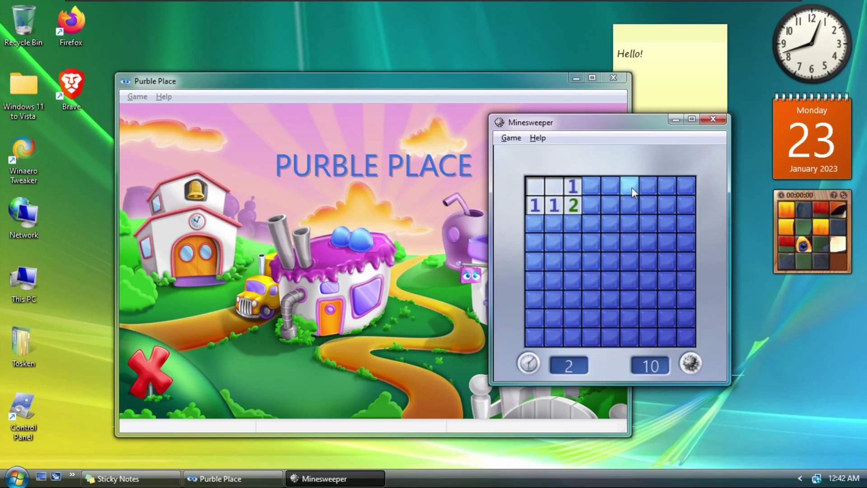
Uncover Minesweeper squares until a mine explodes, then exit from the Game Lost dialog
left_click(609, 239)
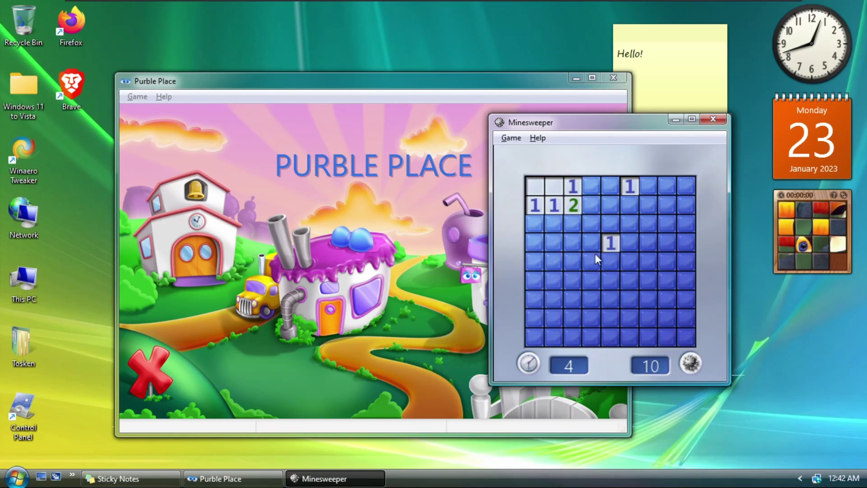
left_click(548, 287)
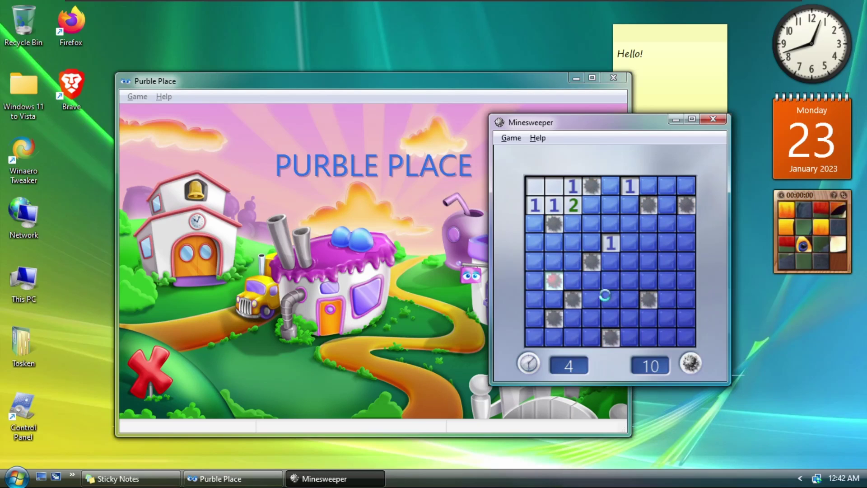
left_click_drag(594, 189, 478, 193)
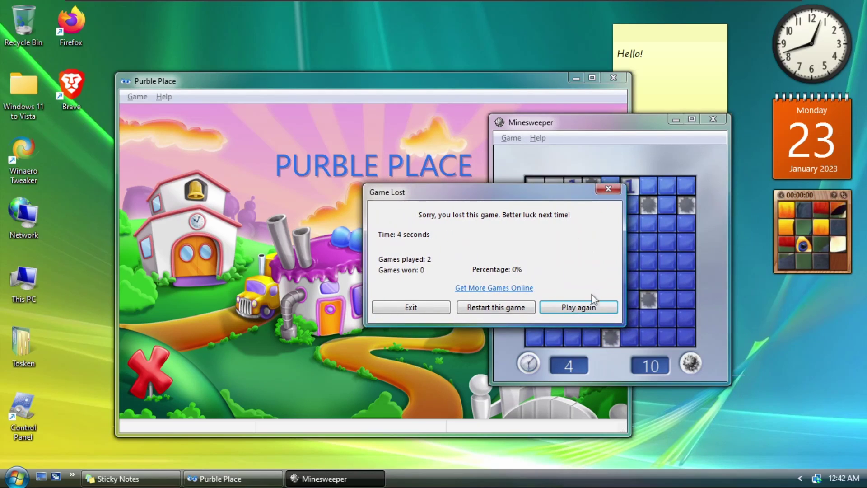
left_click(411, 307)
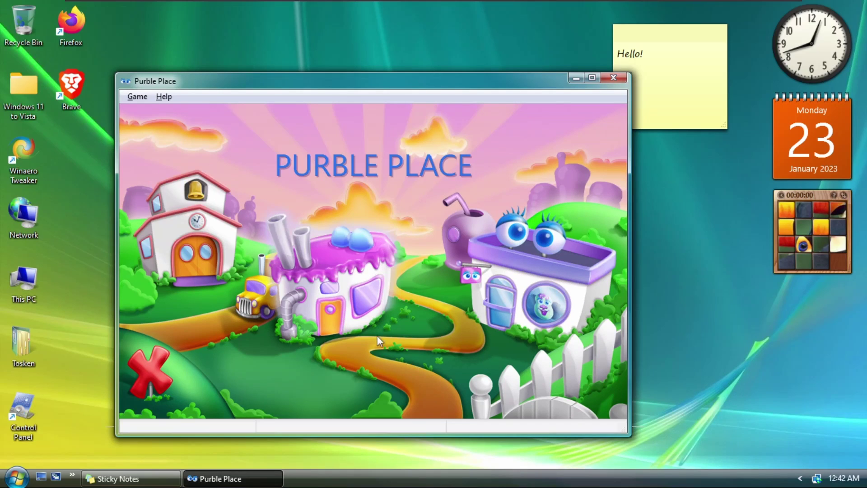
Bake a Beginner chocolate square-pan cake with yellow frosting and candies, then quit Purble Place
left_click(357, 296)
left_click(350, 212)
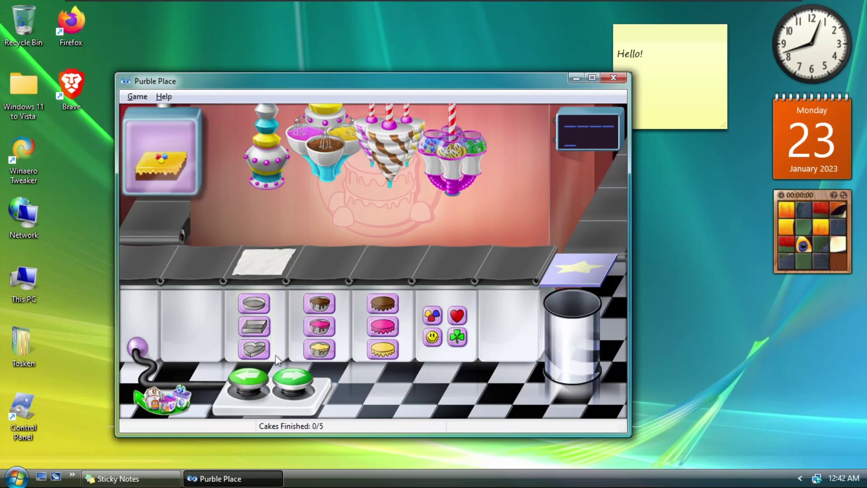
left_click(254, 326)
left_click(320, 304)
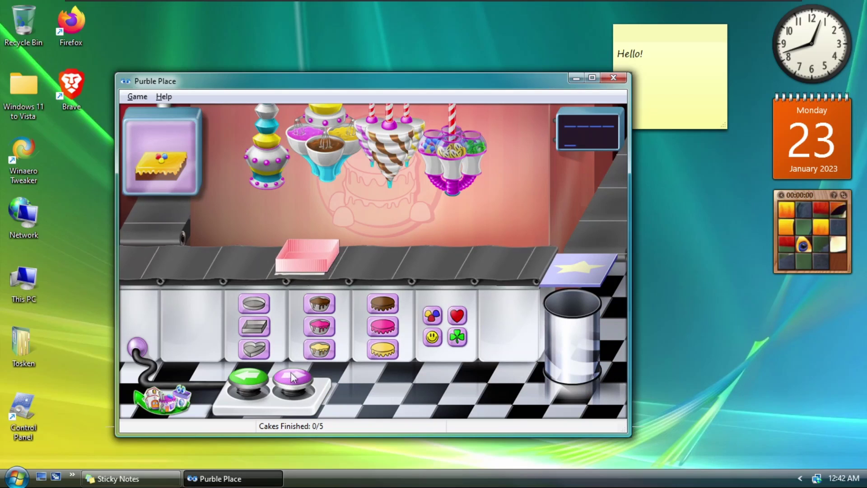
left_click(382, 349)
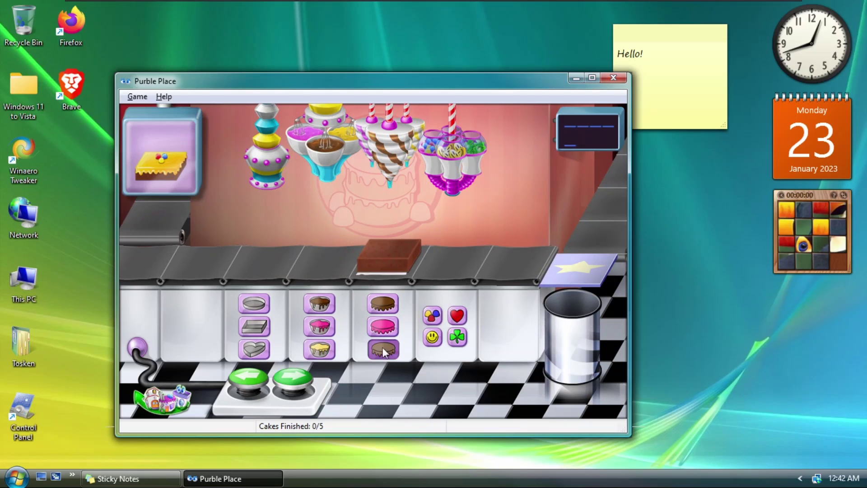
left_click(290, 384)
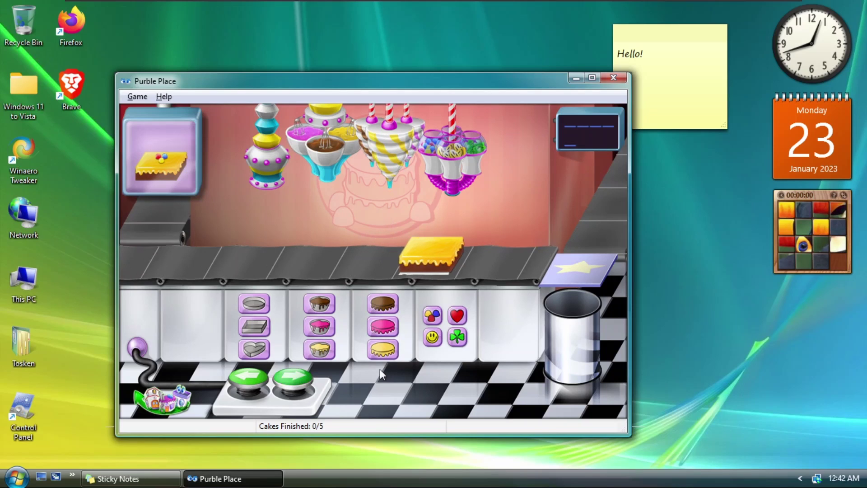
left_click(432, 314)
left_click(294, 378)
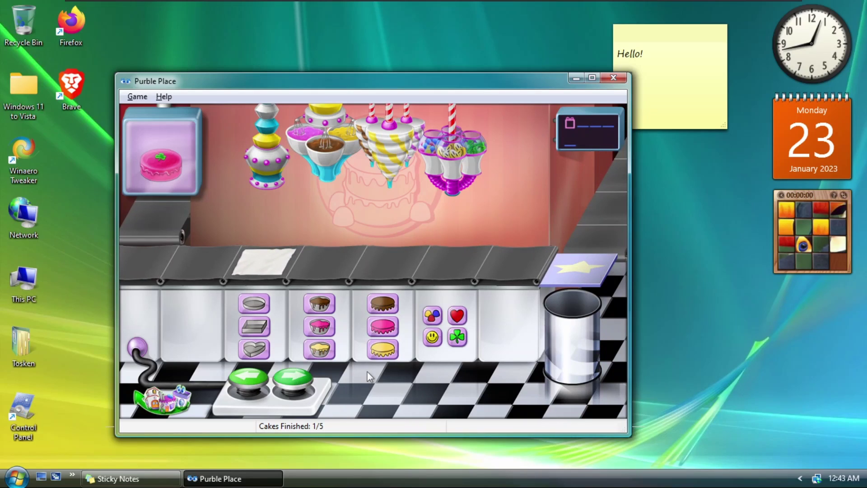
left_click(619, 79)
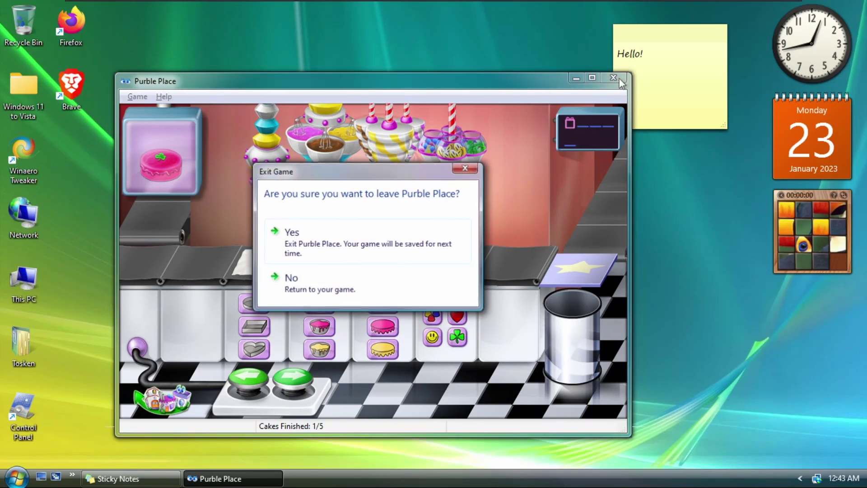
left_click(315, 238)
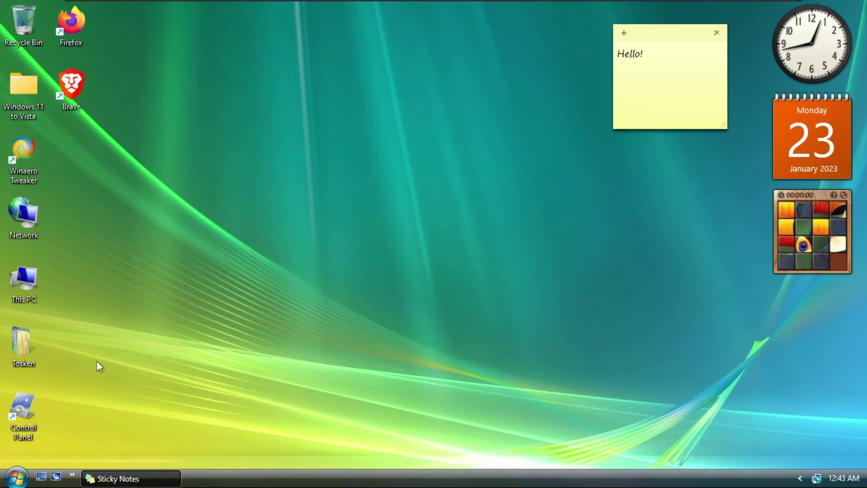
double_click(10, 210)
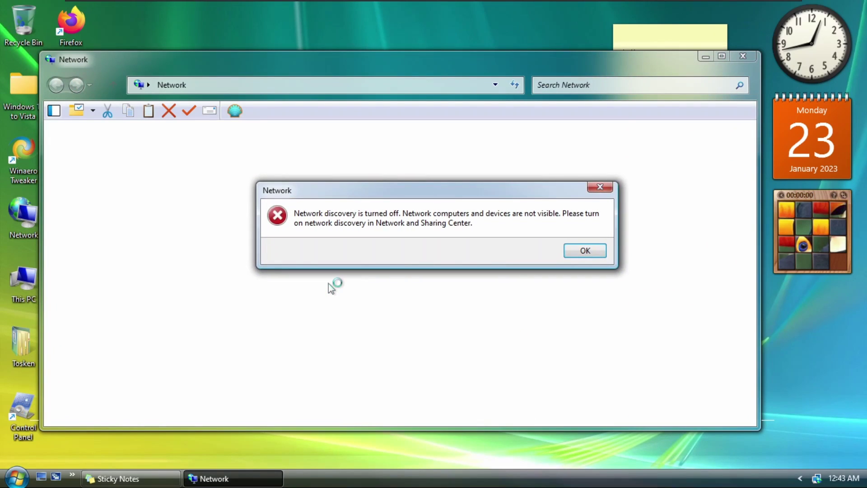
left_click(594, 253)
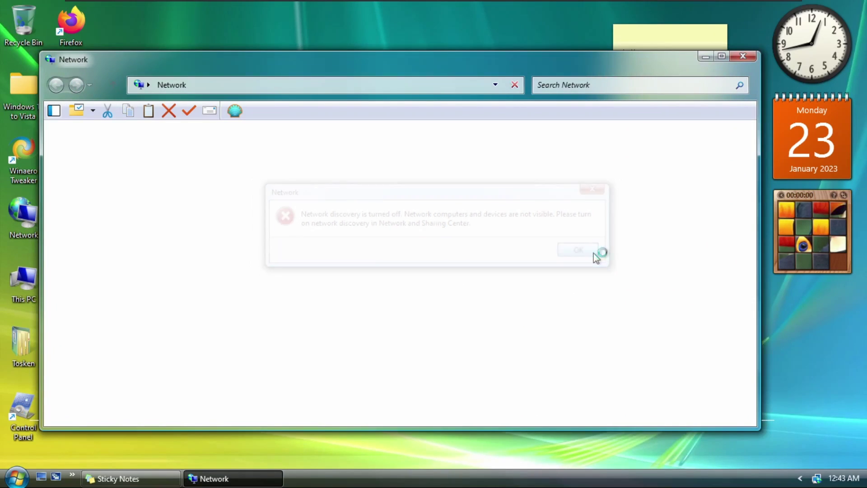
left_click(743, 55)
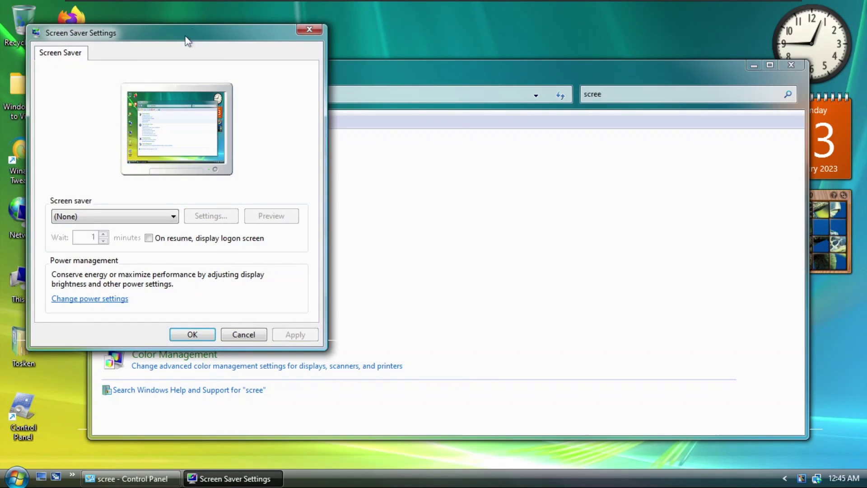
Select Aurora in Screen Saver Settings and preview it full screen before returning
left_click_drag(188, 40, 314, 67)
left_click(218, 244)
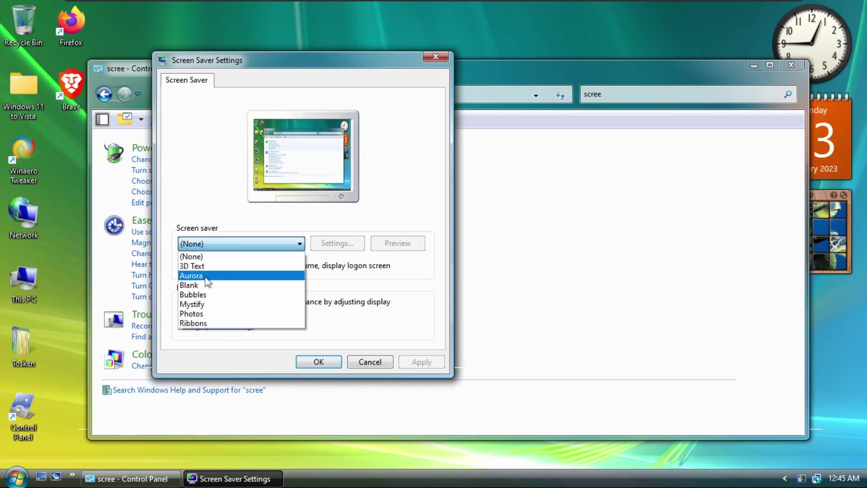
left_click(191, 276)
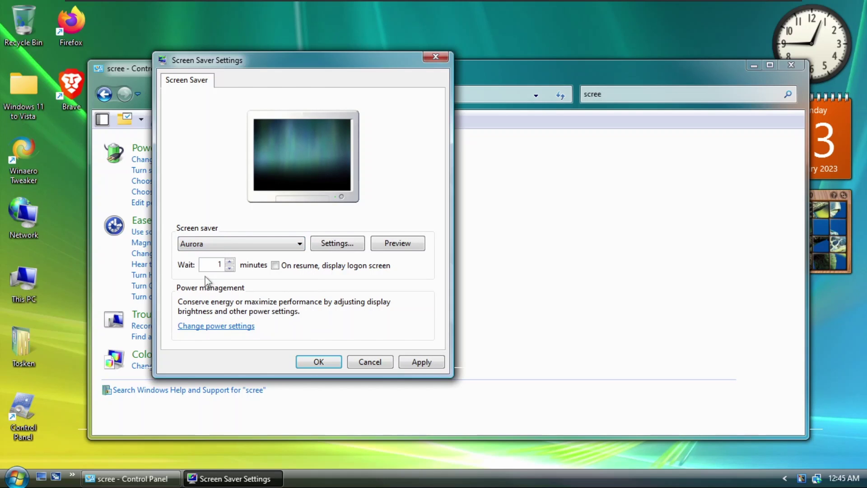
left_click(398, 244)
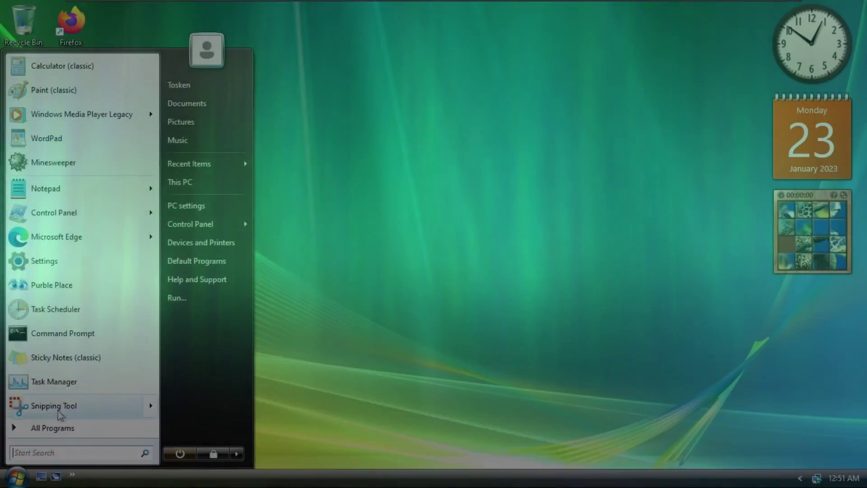
left_click(54, 405)
Launch Microsoft Store and Settings from the Start menu's program list
key("super")
left_click(53, 427)
left_click(32, 408)
left_click(51, 326)
left_click(16, 477)
left_click(52, 428)
left_click(32, 303)
left_click(56, 364)
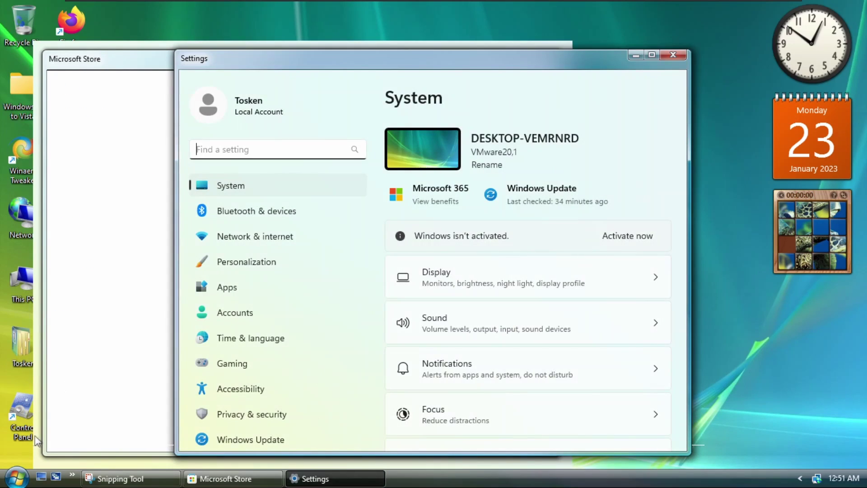
Launch a Terminal window, then resize PowerShell and move it to the upper left
key("super")
left_click(52, 427)
left_click(32, 301)
left_click(50, 390)
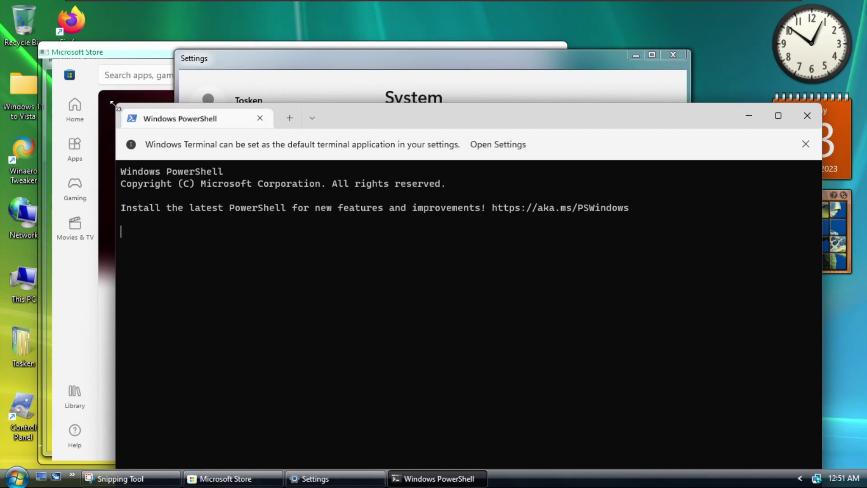
left_click_drag(113, 105, 259, 257)
left_click_drag(451, 269, 235, 104)
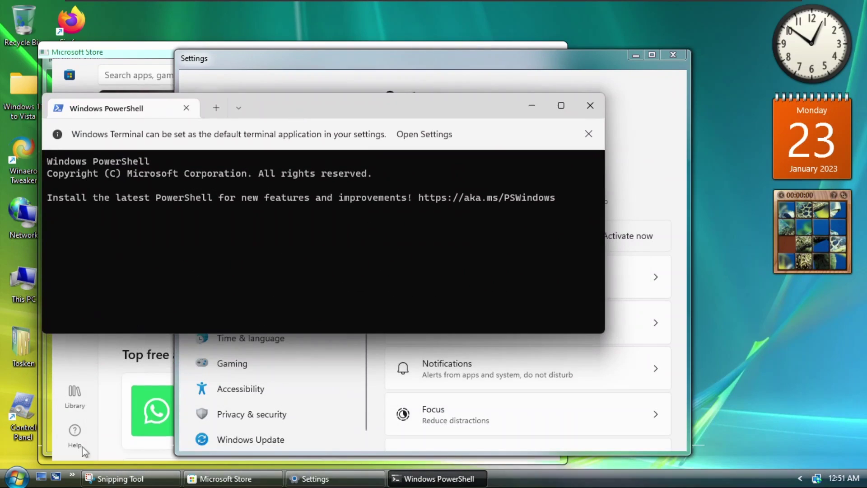
Launch the Photos app from the Apps folder and shrink its window
left_click(17, 477)
left_click(52, 427)
left_click(32, 301)
left_click(53, 353)
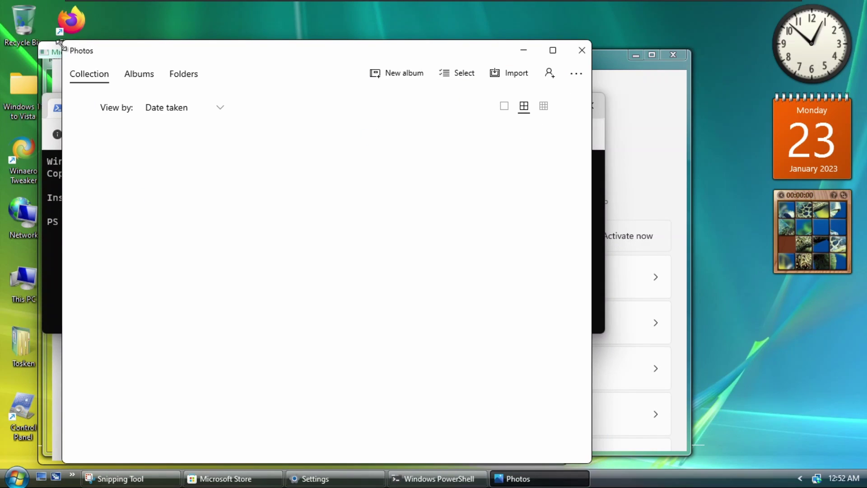
left_click_drag(60, 44, 107, 93)
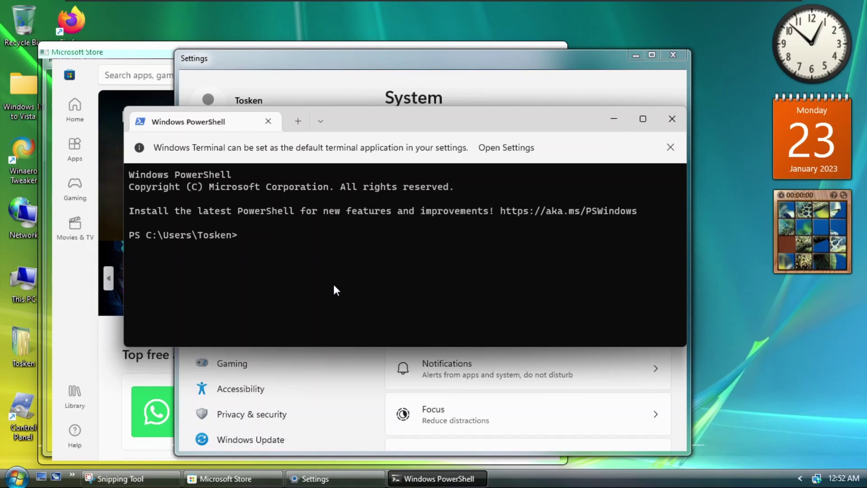
Browse the Settings pages from Display through Privacy & security to Windows Update
left_click(406, 58)
left_click(440, 291)
scroll(441, 296, "down", 4)
scroll(440, 294, "down", 4)
left_click(266, 217)
left_click(267, 236)
left_click(269, 261)
left_click(269, 285)
left_click(266, 312)
left_click(273, 365)
left_click(249, 391)
left_click(248, 414)
left_click(248, 439)
Close PowerShell and scroll through the Store library's Updates & downloads list
left_click(673, 55)
left_click_drag(452, 176, 320, 185)
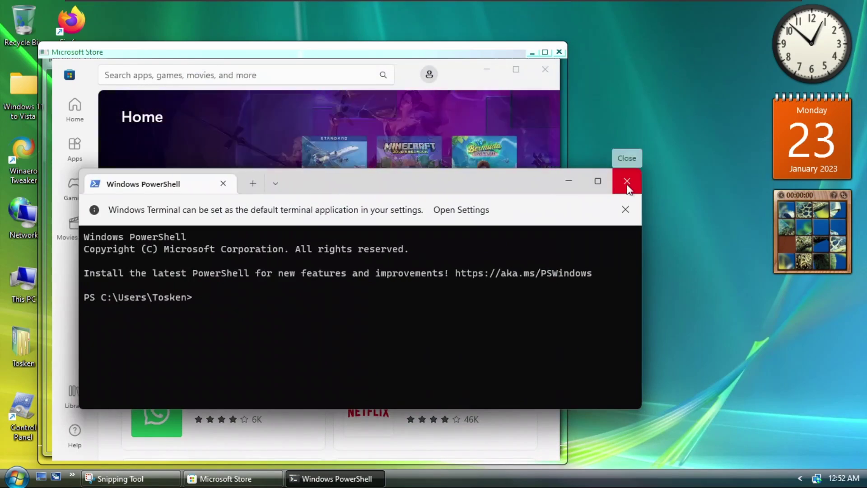
left_click(627, 181)
left_click(75, 395)
scroll(258, 294, "down", 15)
scroll(258, 296, "up", 12)
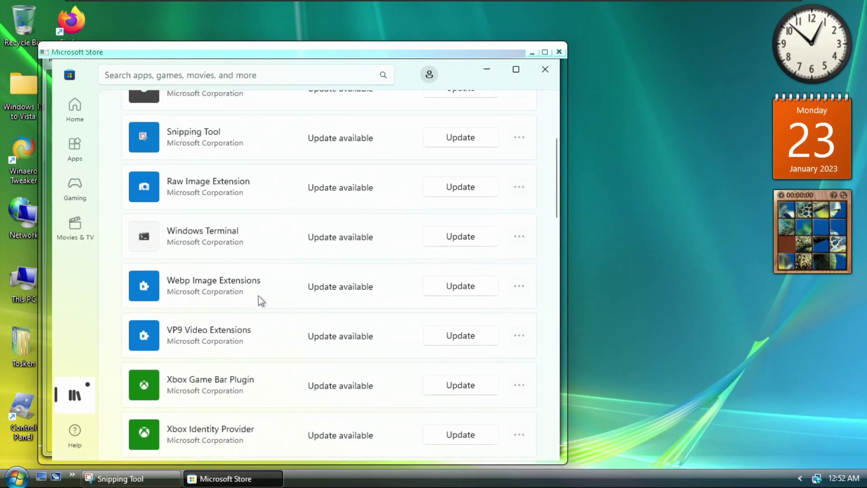
scroll(258, 296, "up", 3)
Close the Store and snip the entire screen, saving it as Screenshot 2023-01-23 005310.png
left_click(552, 63)
left_click_drag(388, 153, 509, 167)
left_click(291, 197)
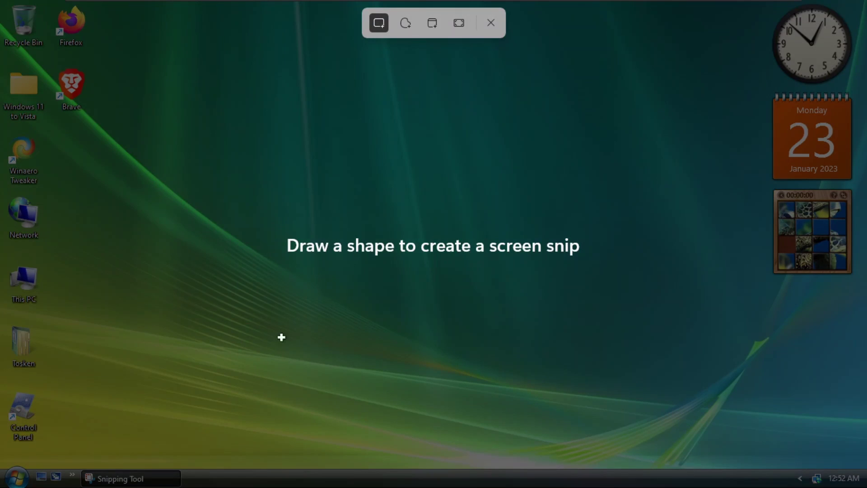
left_click_drag(2, 2, 864, 485)
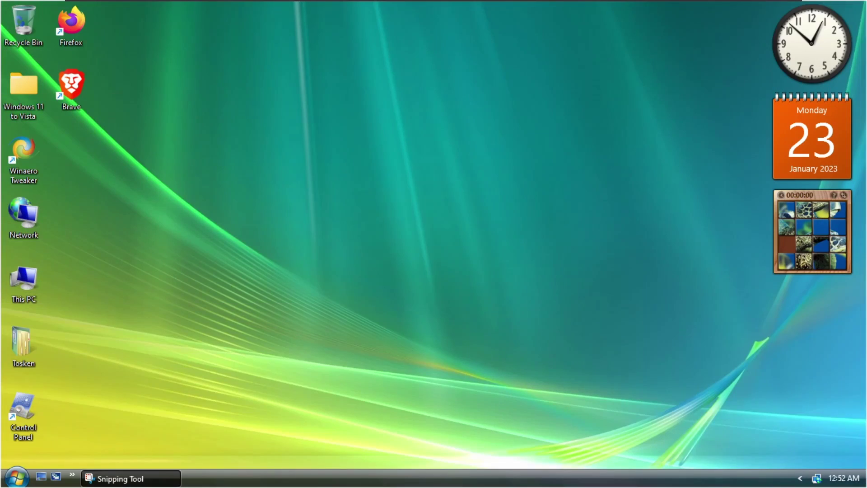
left_click(472, 166)
left_click(526, 412)
left_click(559, 148)
Open the screenshot from This PC > Pictures in Photo Viewer, then close it
double_click(31, 291)
left_click(87, 223)
left_click(352, 190)
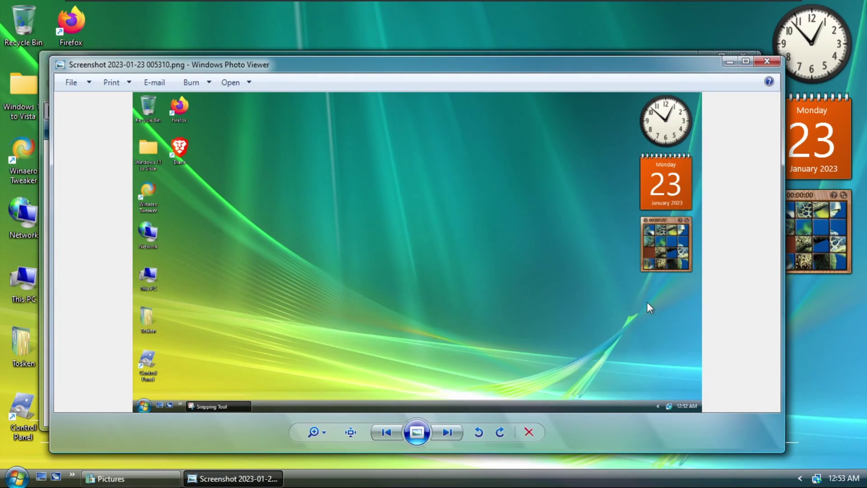
key("alt+F4")
key("alt+F4")
Close the Pictures window and log off using the Start menu's lock-button arrow
key("super")
left_click(236, 453)
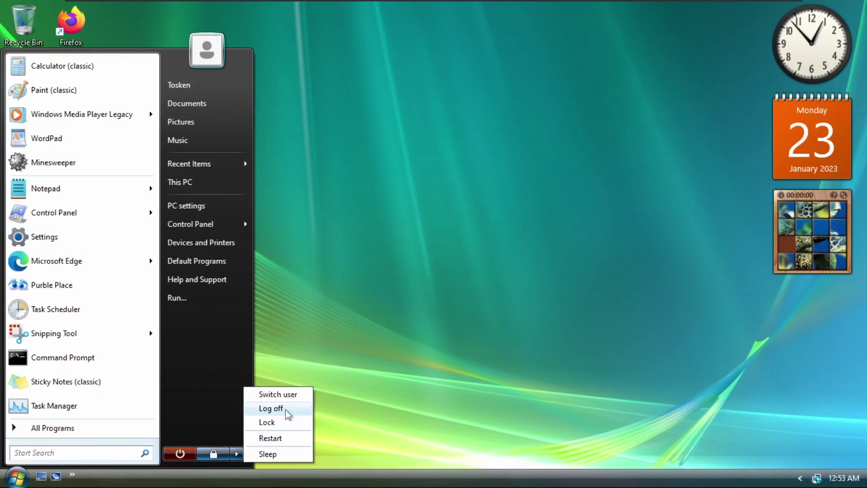
left_click(285, 410)
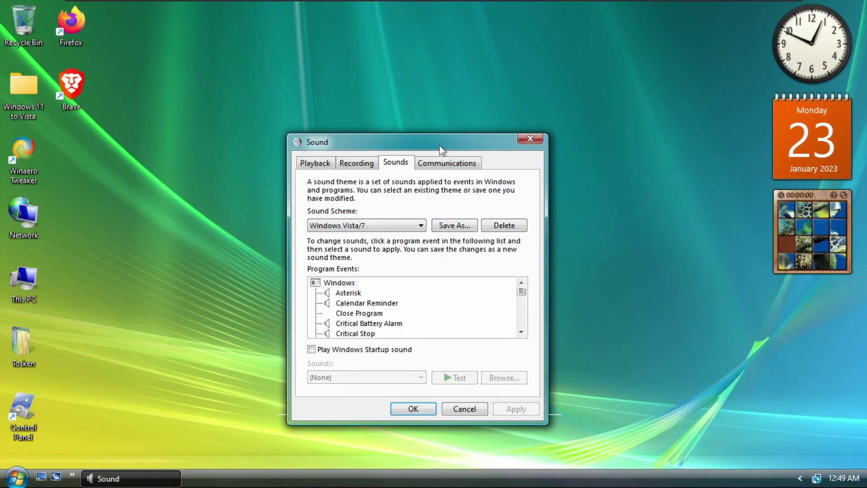
Preview the Vista/7 Asterisk and Device Connect event sounds
left_click_drag(441, 149, 456, 129)
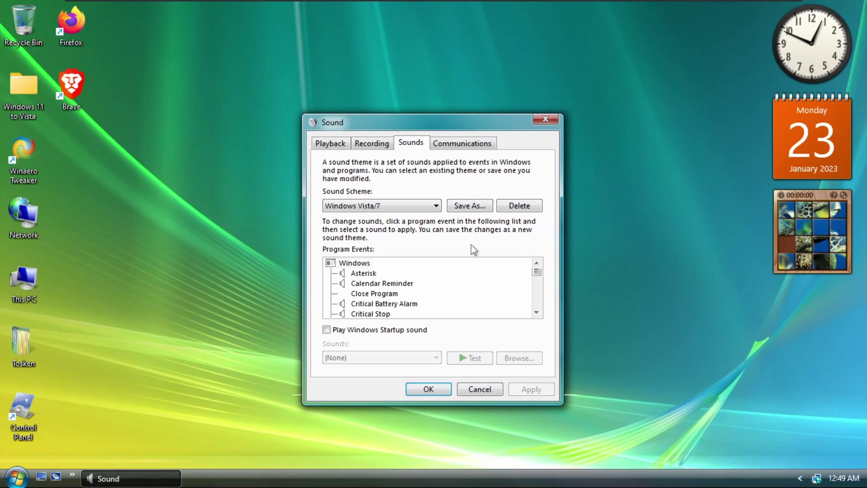
left_click(361, 273)
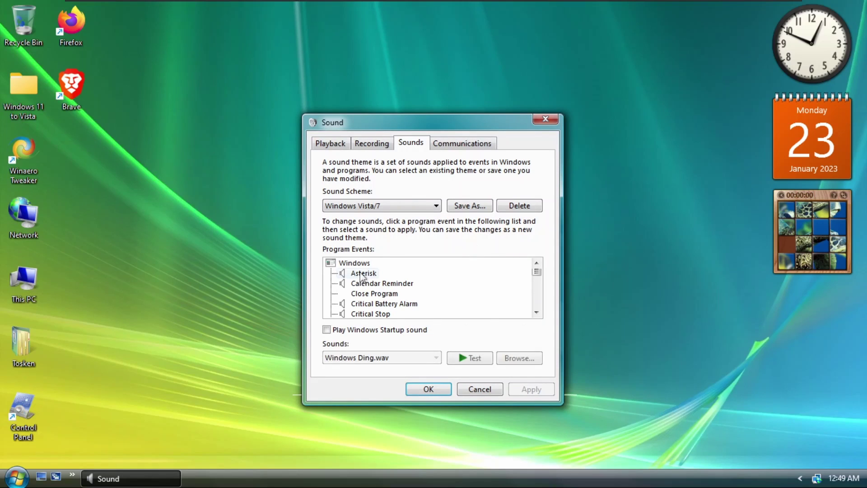
left_click(467, 361)
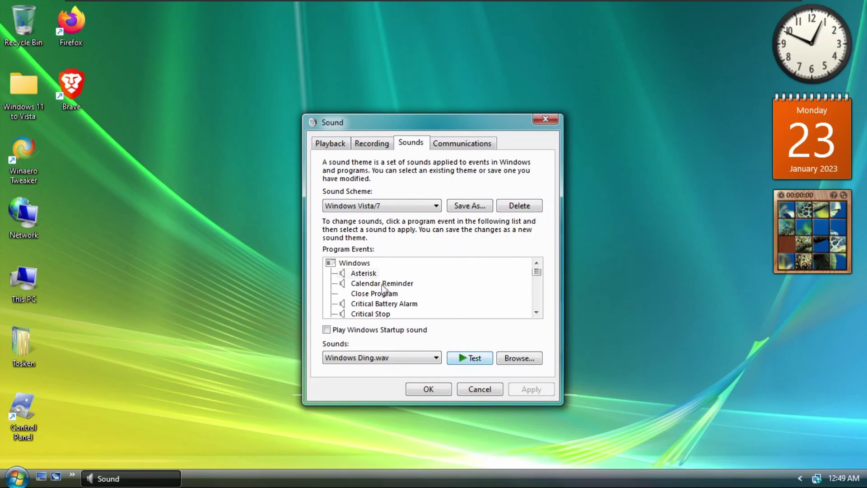
left_click(537, 312)
left_click(537, 312)
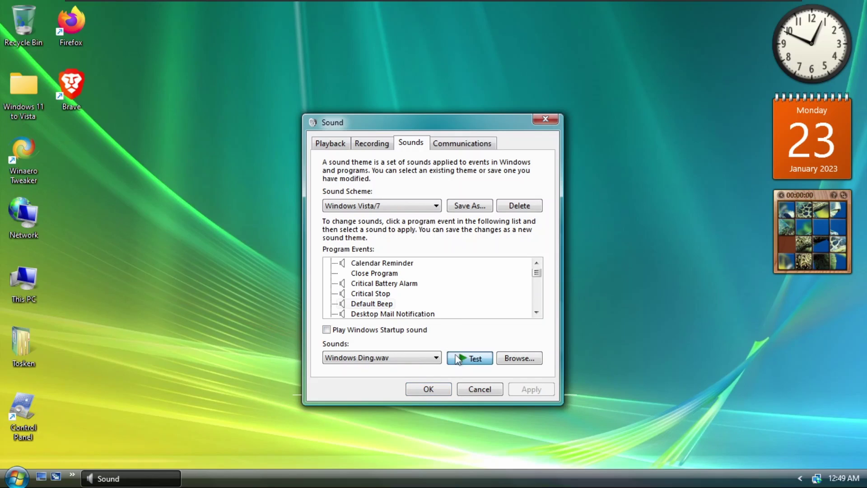
scroll(536, 313, "down", 1)
left_click(399, 284)
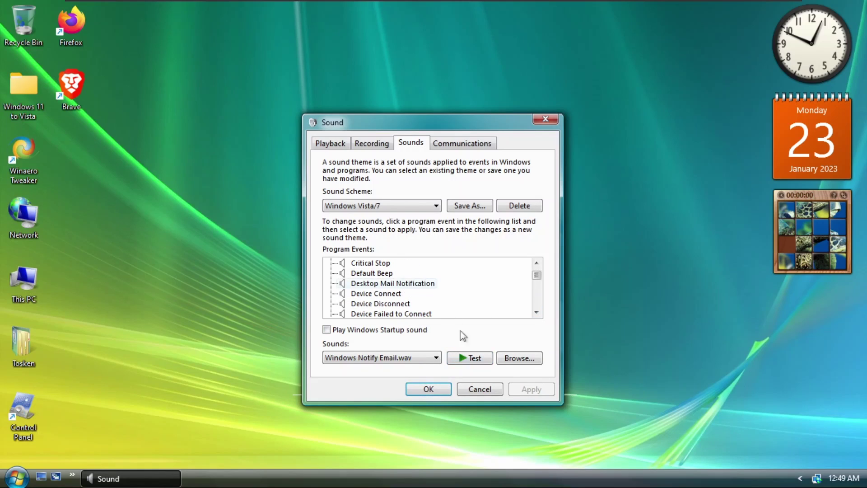
left_click(389, 295)
left_click(463, 358)
double_click(536, 312)
Preview the Device Disconnect, Device Failed to Connect, Exclamation and Instant Message Notification sounds
left_click(397, 284)
left_click(463, 358)
left_click(536, 311)
left_click(536, 311)
left_click(392, 274)
left_click(470, 358)
left_click(536, 312)
left_click(537, 312)
left_click(372, 265)
left_click(467, 358)
left_click(397, 274)
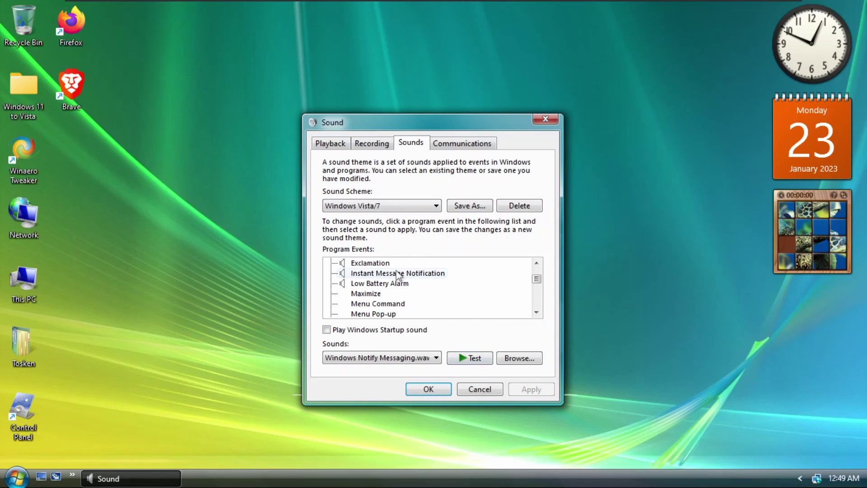
left_click(482, 359)
left_click(391, 283)
Preview the Low Battery Alarm, Message Nudge, New Fax and New Mail Notification sounds
left_click(470, 358)
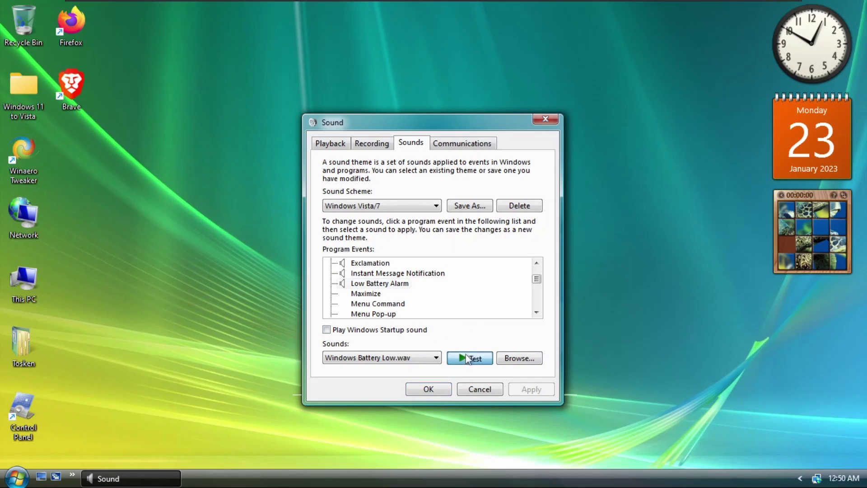
left_click(536, 312)
left_click(537, 312)
left_click(536, 312)
Preview the New Text Message Notification, NFP Completion and NFP Connection sounds
left_click(536, 312)
left_click(378, 284)
left_click(456, 360)
left_click(537, 312)
left_click(537, 312)
left_click(537, 312)
left_click(385, 273)
left_click(465, 358)
left_click(402, 283)
left_click(473, 360)
left_click(426, 294)
left_click(475, 360)
left_click(537, 312)
left_click(537, 312)
left_click(388, 283)
left_click(466, 360)
left_click(384, 293)
left_click(470, 359)
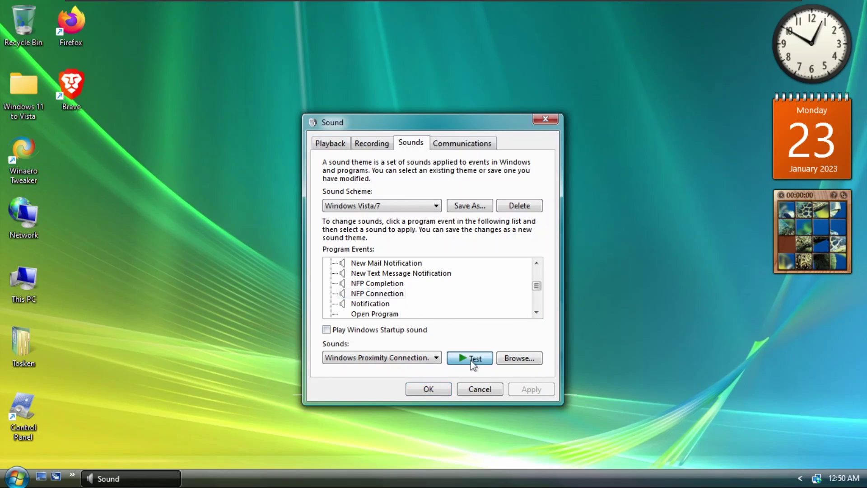
left_click(537, 312)
Preview the Notification and Windows Change Theme sounds, then select Windows User Account Control
left_click(536, 312)
left_click(384, 283)
left_click(456, 359)
left_click(536, 312)
left_click(537, 312)
left_click(537, 312)
left_click(536, 312)
left_click(536, 312)
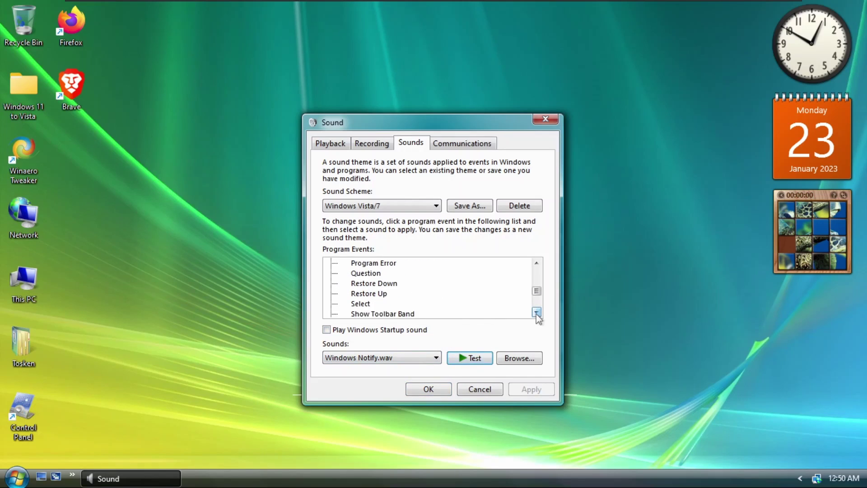
left_click(536, 312)
left_click(537, 312)
left_click(536, 312)
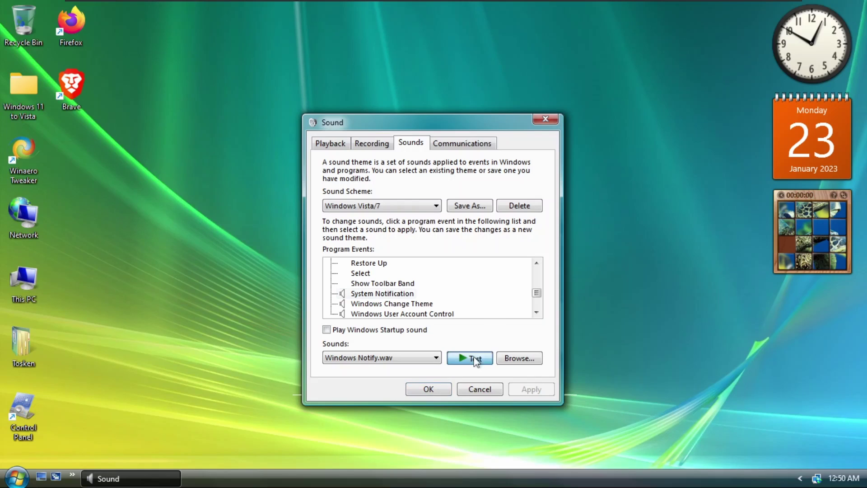
left_click(537, 312)
left_click(536, 312)
left_click(389, 284)
left_click(480, 360)
left_click(480, 360)
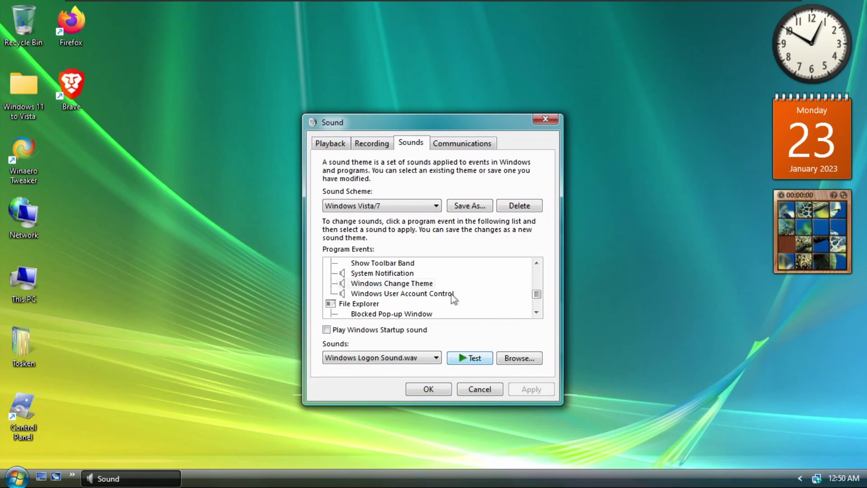
left_click(436, 295)
Preview the Windows User Account Control and Start Navigation sounds
left_click(467, 358)
scroll(538, 313, "down", 3)
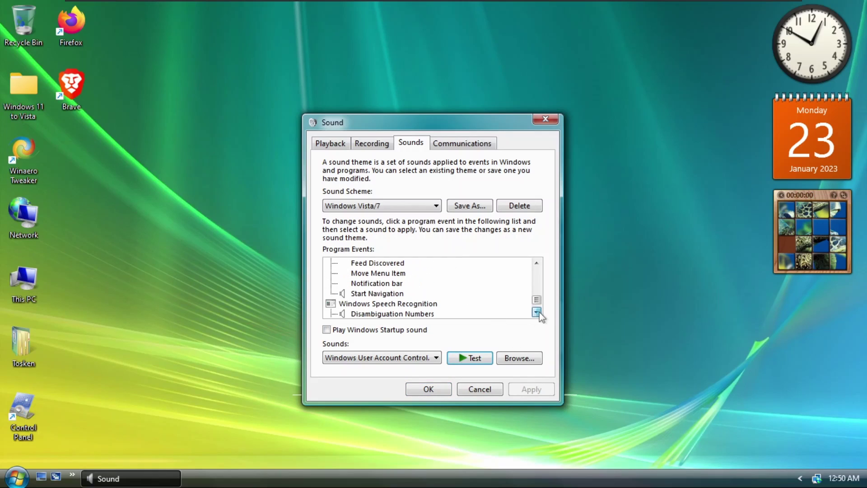
left_click(385, 294)
left_click(469, 357)
left_click(536, 312)
scroll(537, 312, "down", 2)
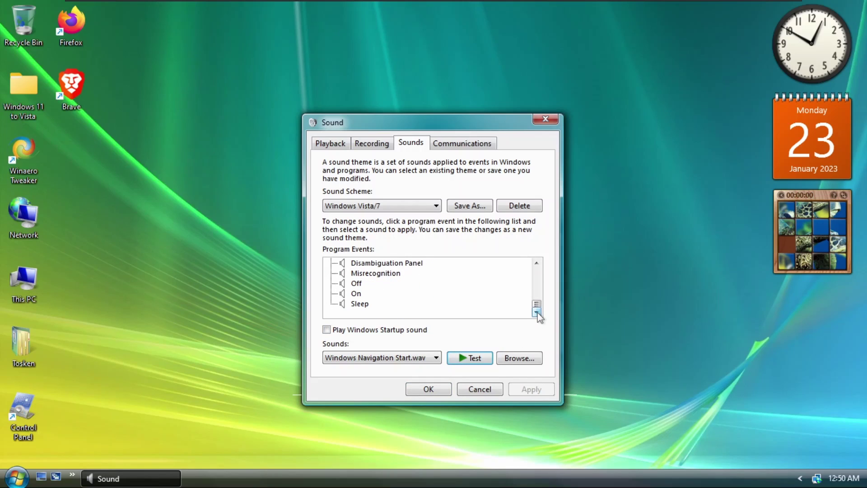
scroll(521, 281, "up", 1)
Preview the Speech Recognition Disambiguation Panel, Misrecognition, Off, On and Sleep sounds
left_click(397, 283)
left_click(470, 358)
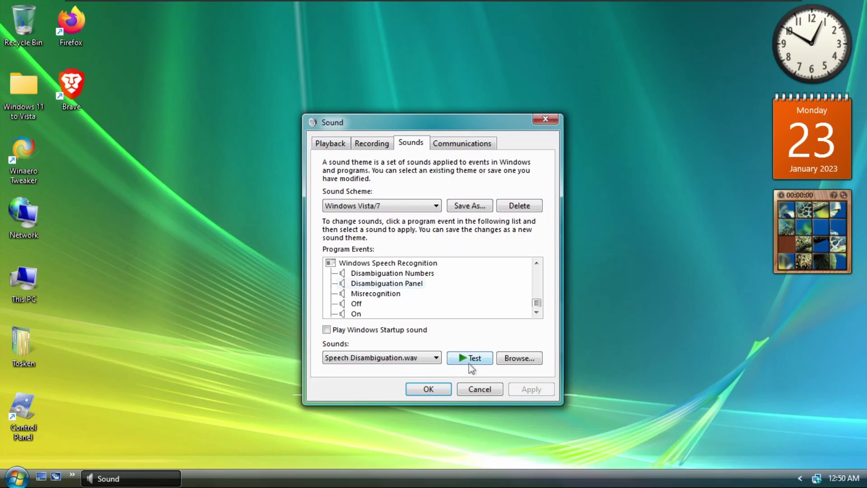
left_click(397, 293)
left_click(471, 357)
left_click(355, 304)
left_click(538, 313)
left_click(537, 312)
left_click(357, 293)
left_click(456, 357)
left_click(358, 305)
left_click(466, 360)
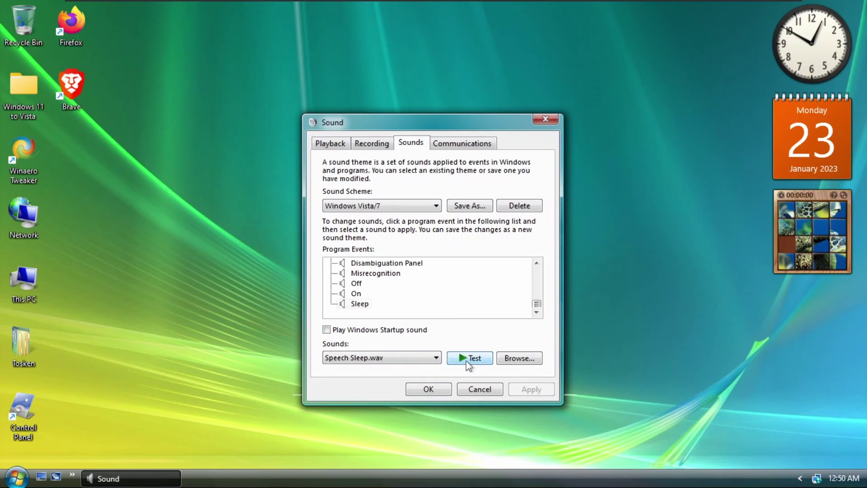
Press OK to keep the Windows Vista/7 sound scheme
left_click(429, 388)
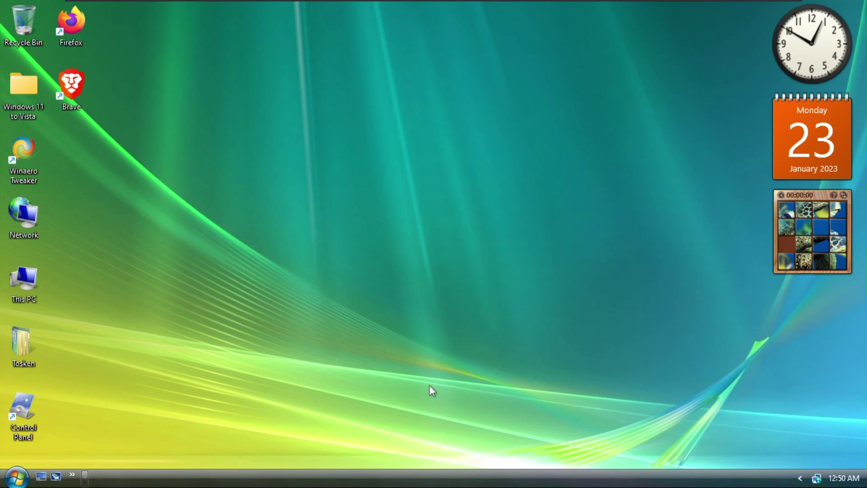